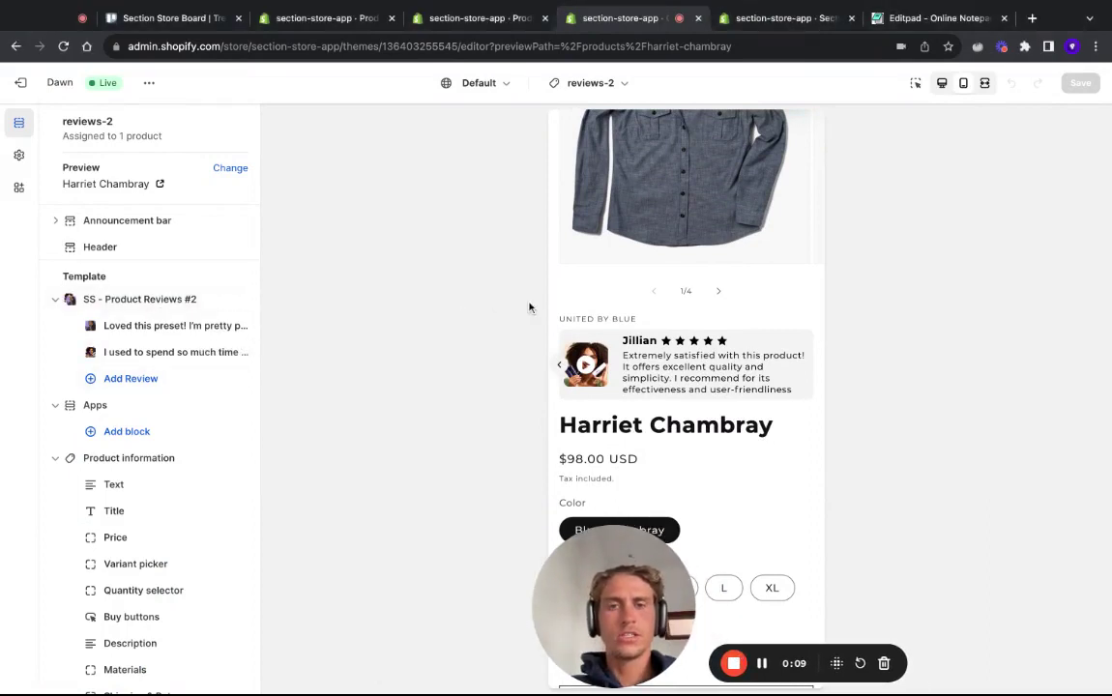
Scroll the Harriet Chambray preview and play the five-star video review.
scroll(610, 374, "down", 1)
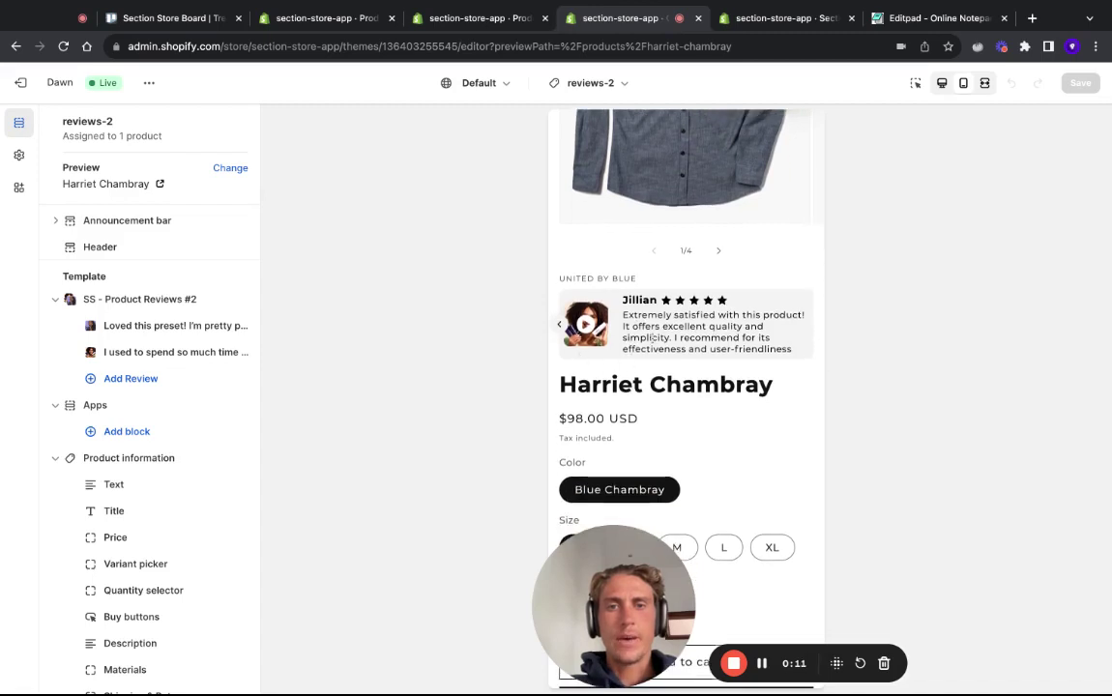
scroll(658, 314, "up", 2)
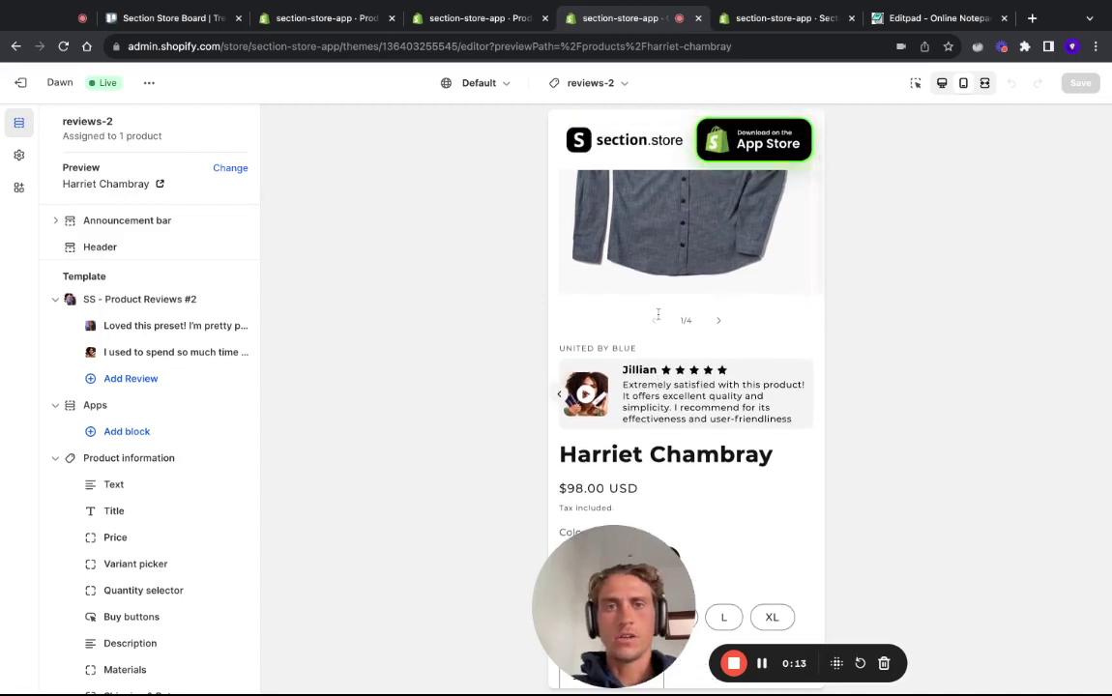
scroll(757, 224, "up", 2)
scroll(757, 222, "down", 1)
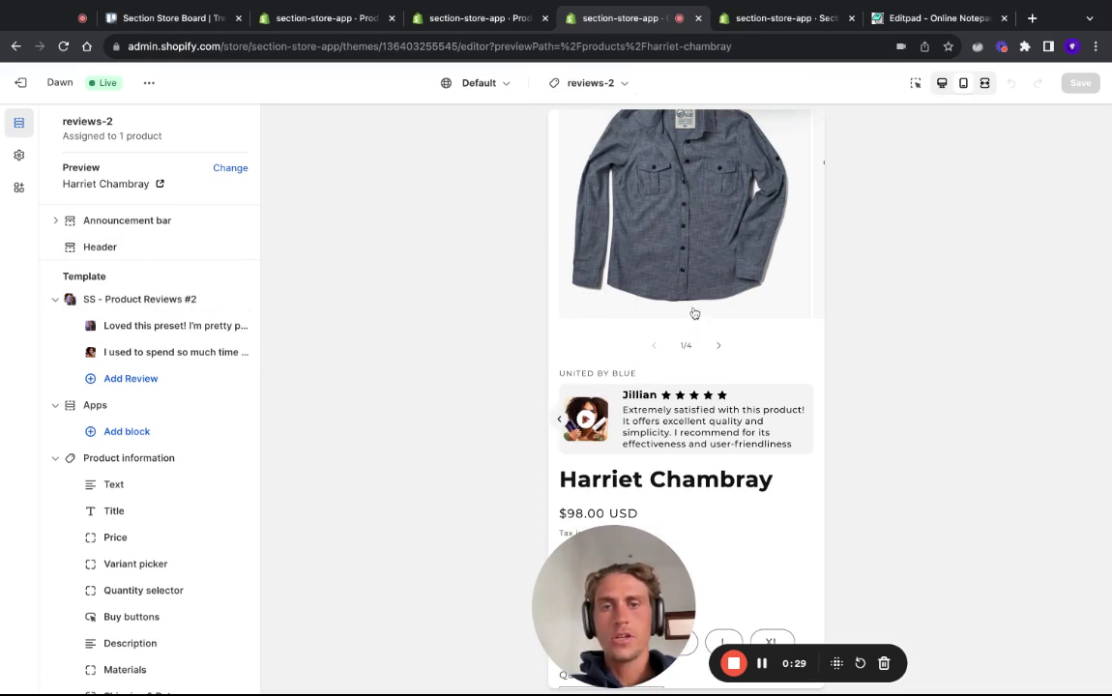
scroll(591, 447, "down", 1)
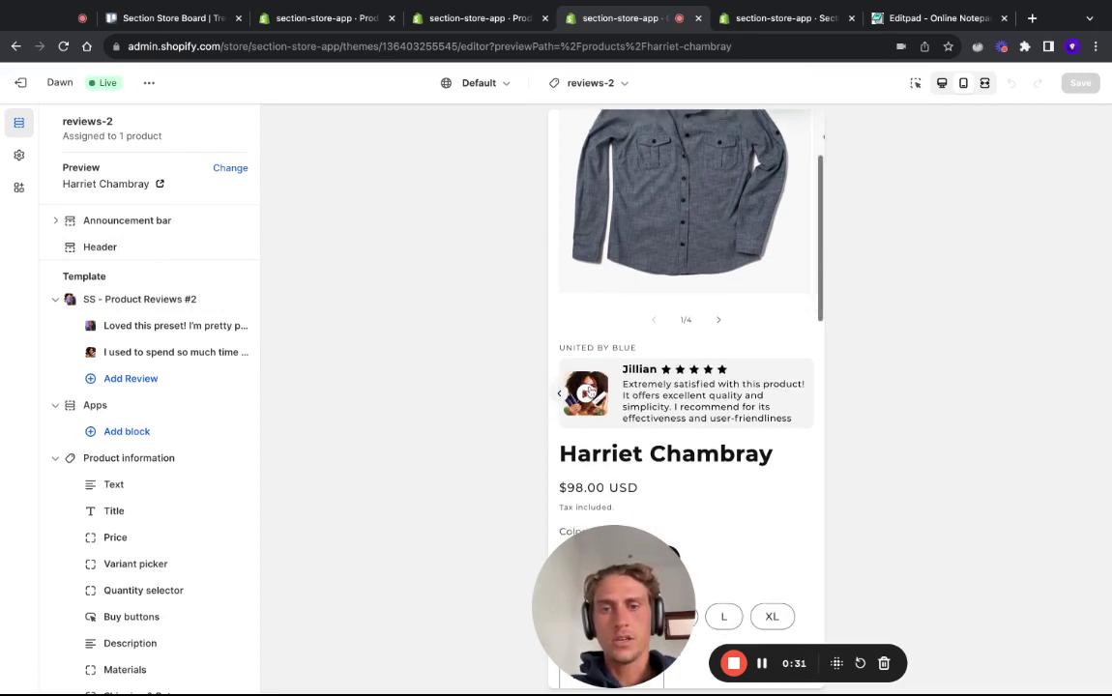
left_click(585, 396)
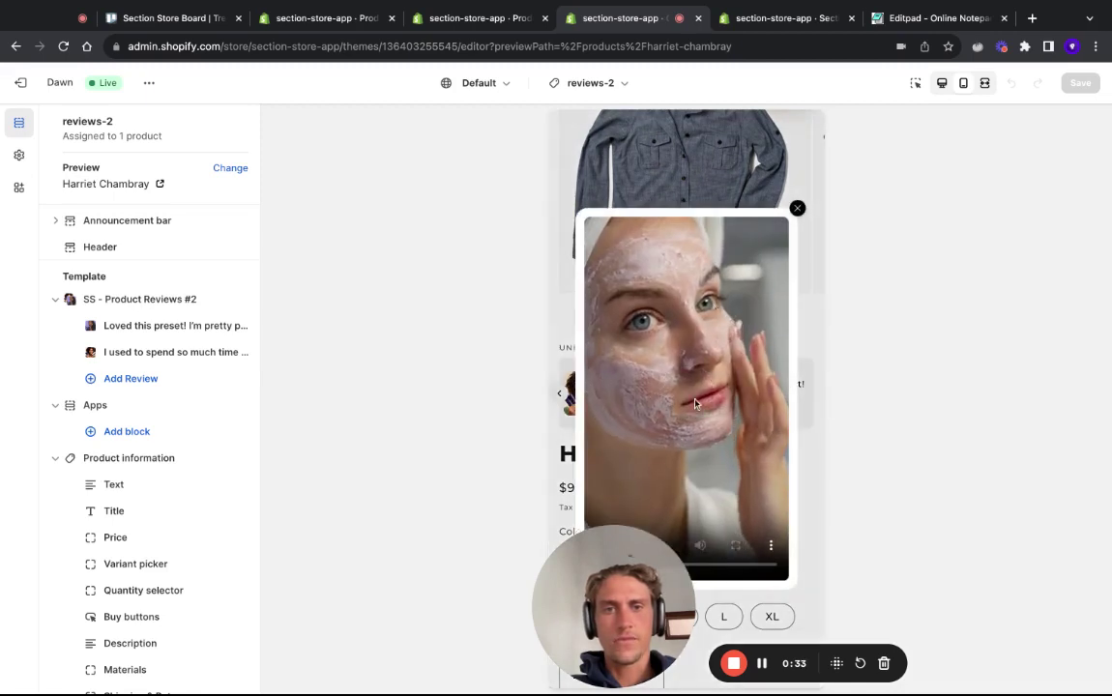
Close the video and switch to the 'review' product template on the Guaranteed product.
left_click(796, 210)
left_click(590, 82)
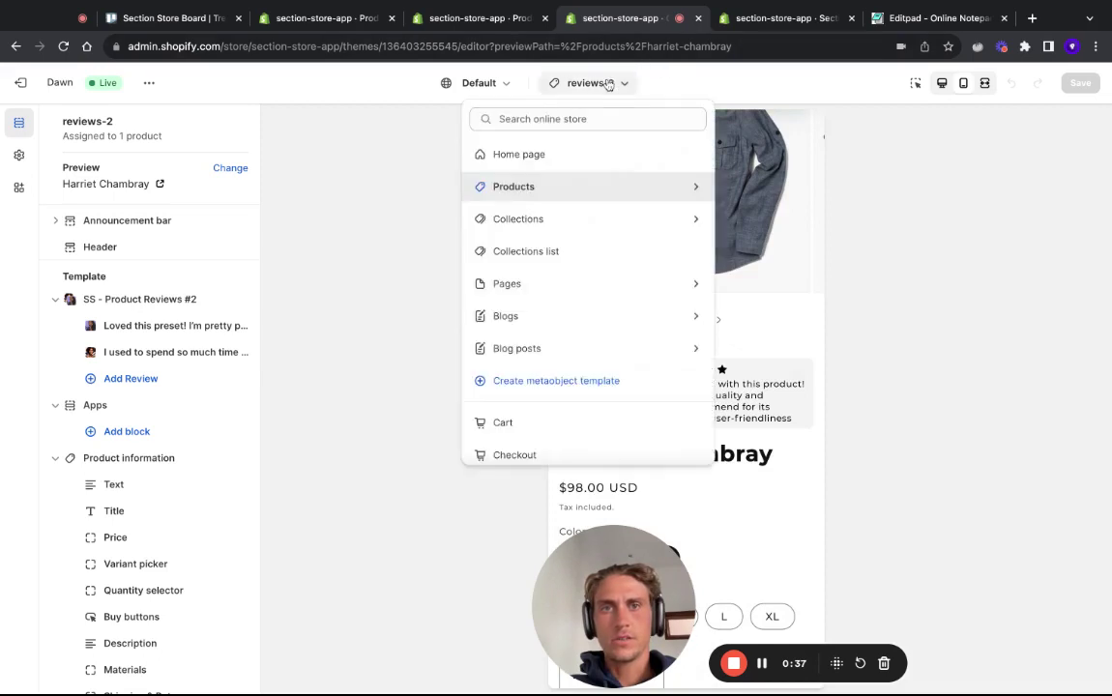
left_click(561, 119)
type("review")
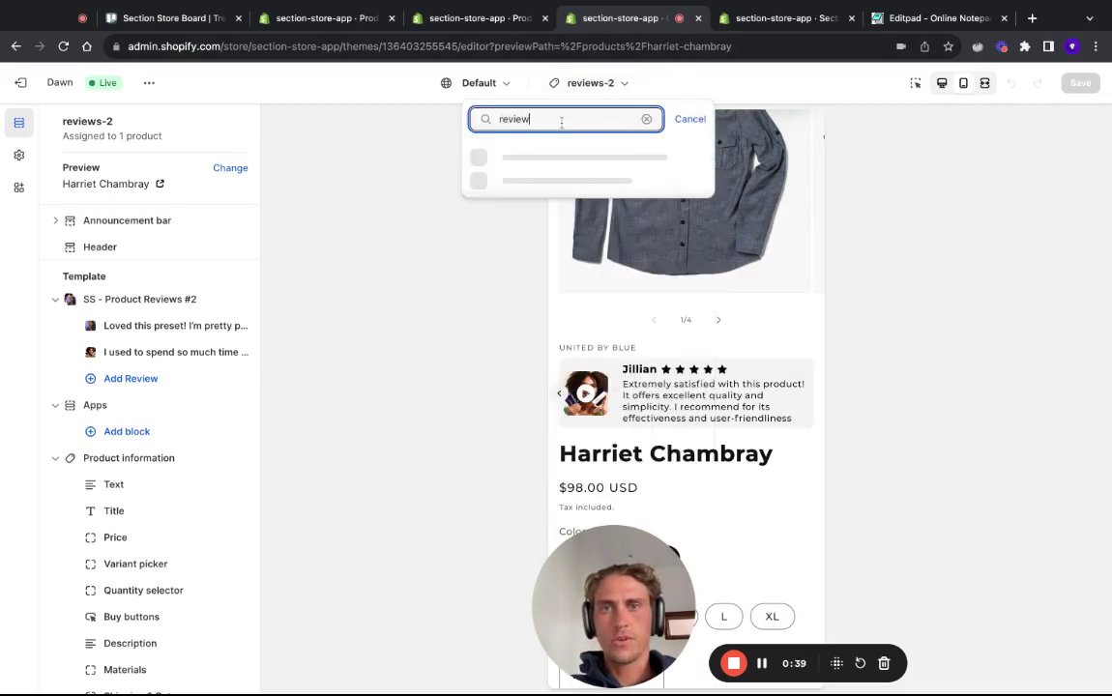
left_click(535, 246)
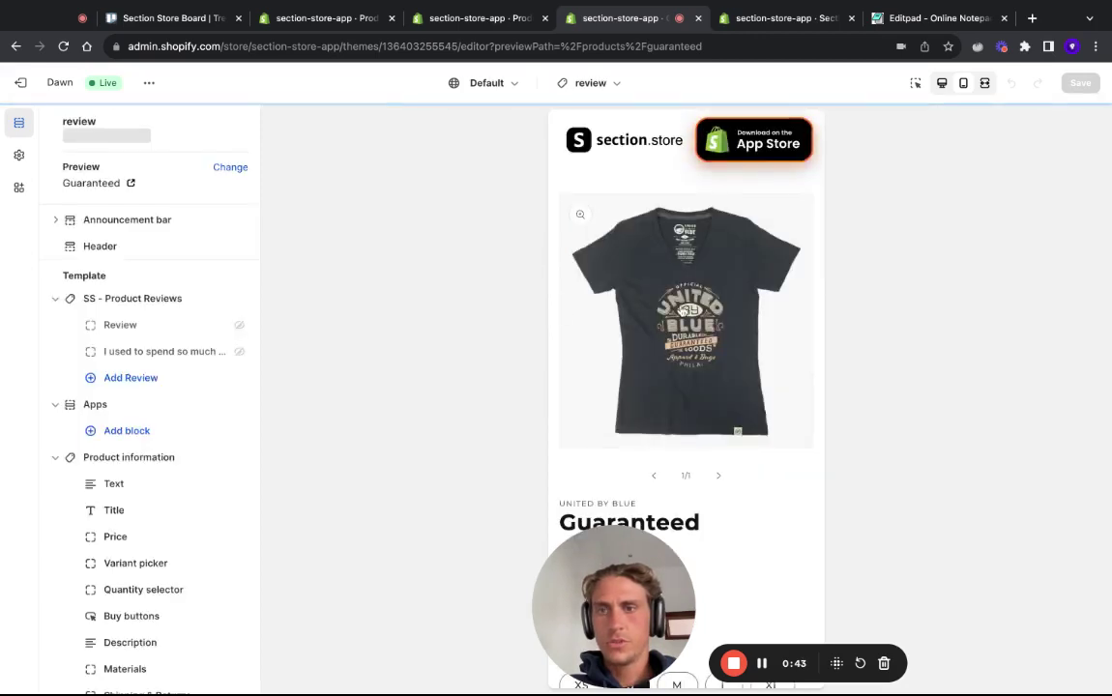
scroll(682, 314, "down", 2)
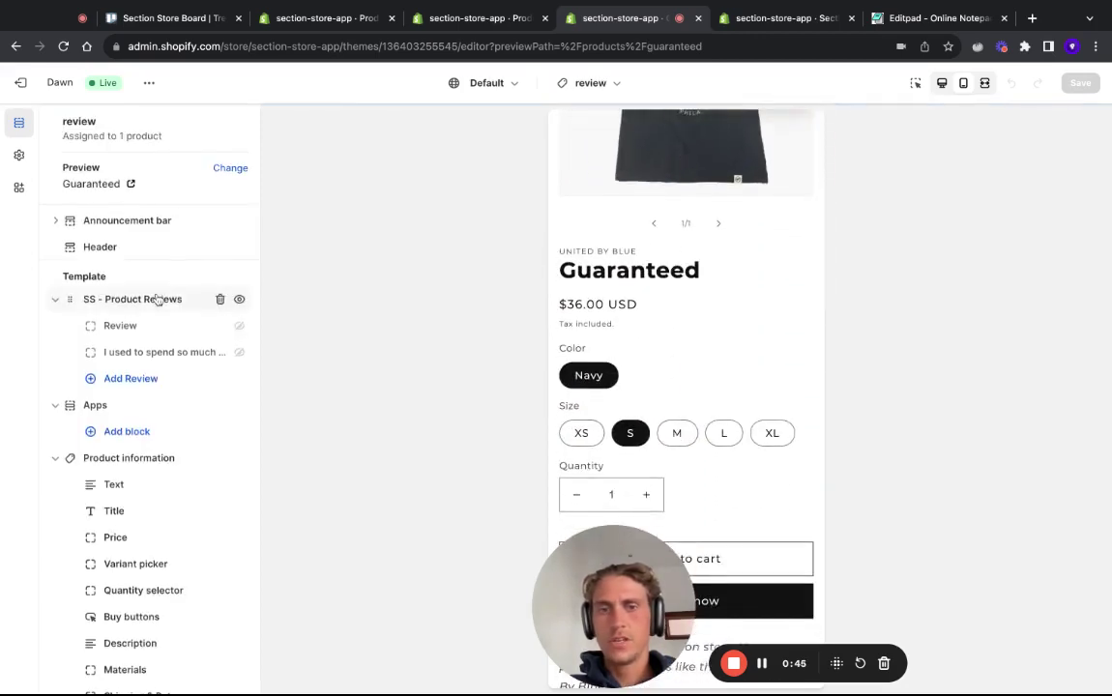
Search Section Store for 'product review', view its $9 Product reviews listing and My Sections.
left_click(776, 21)
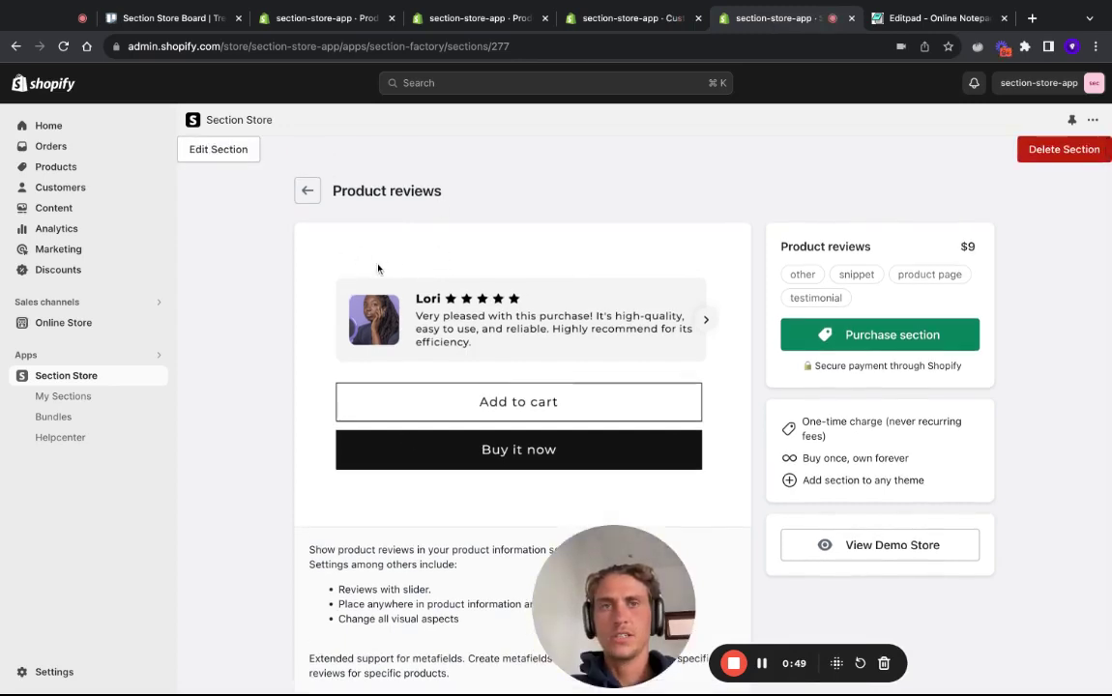
left_click(307, 161)
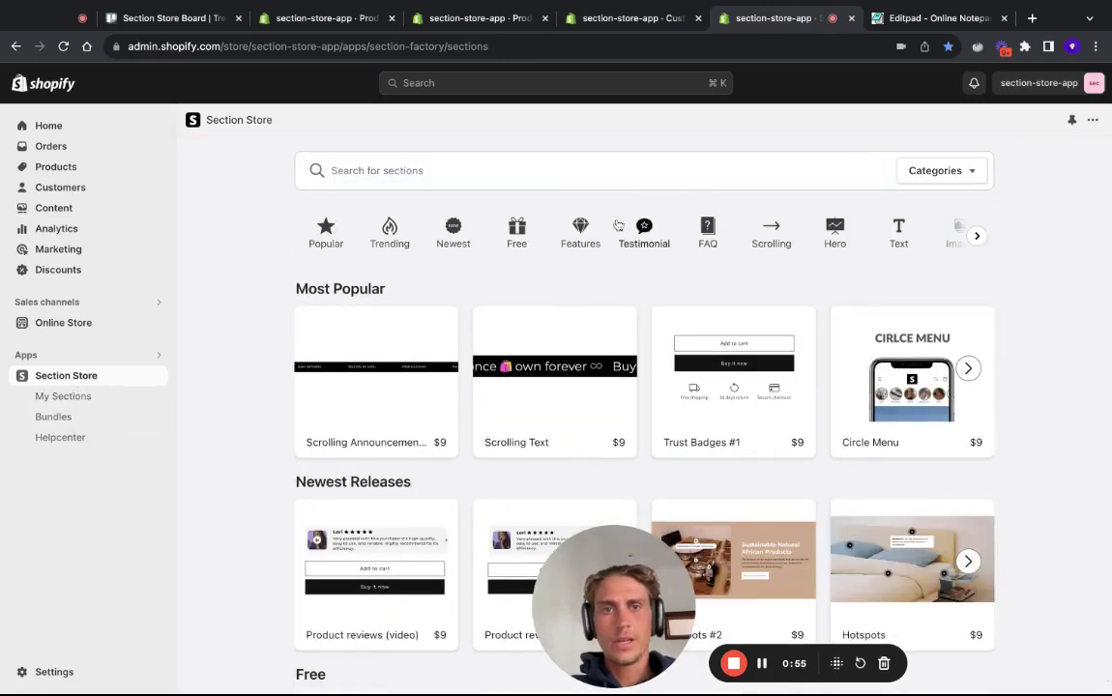
left_click(443, 174)
type("product review")
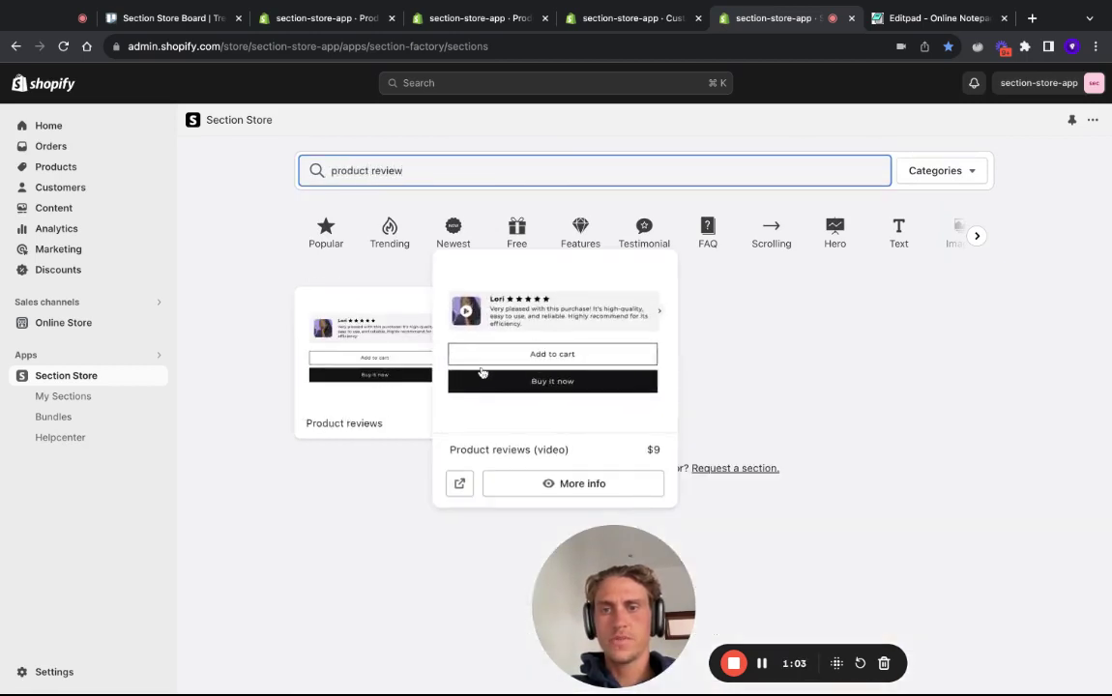
mouse_move(420, 348)
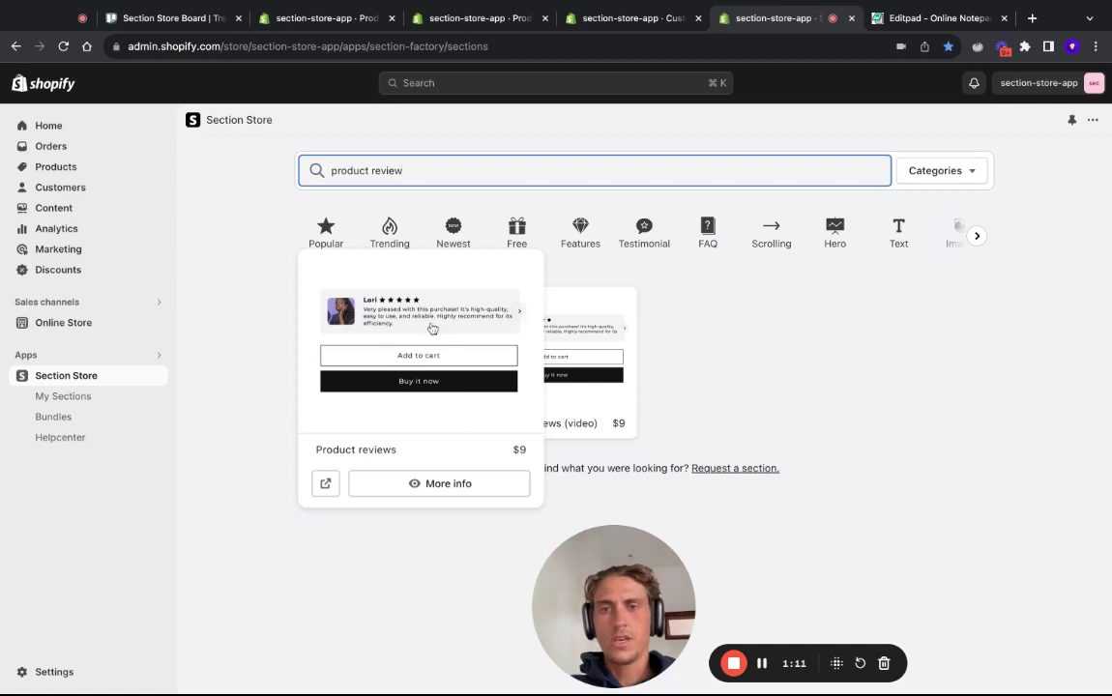
left_click(432, 327)
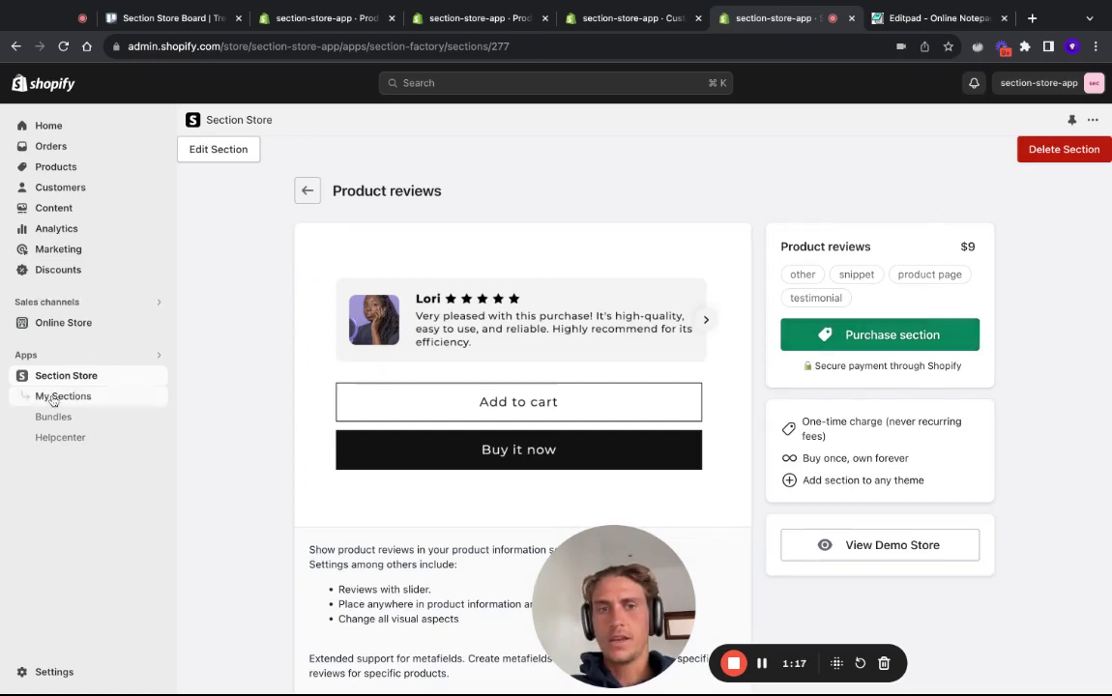
left_click(44, 395)
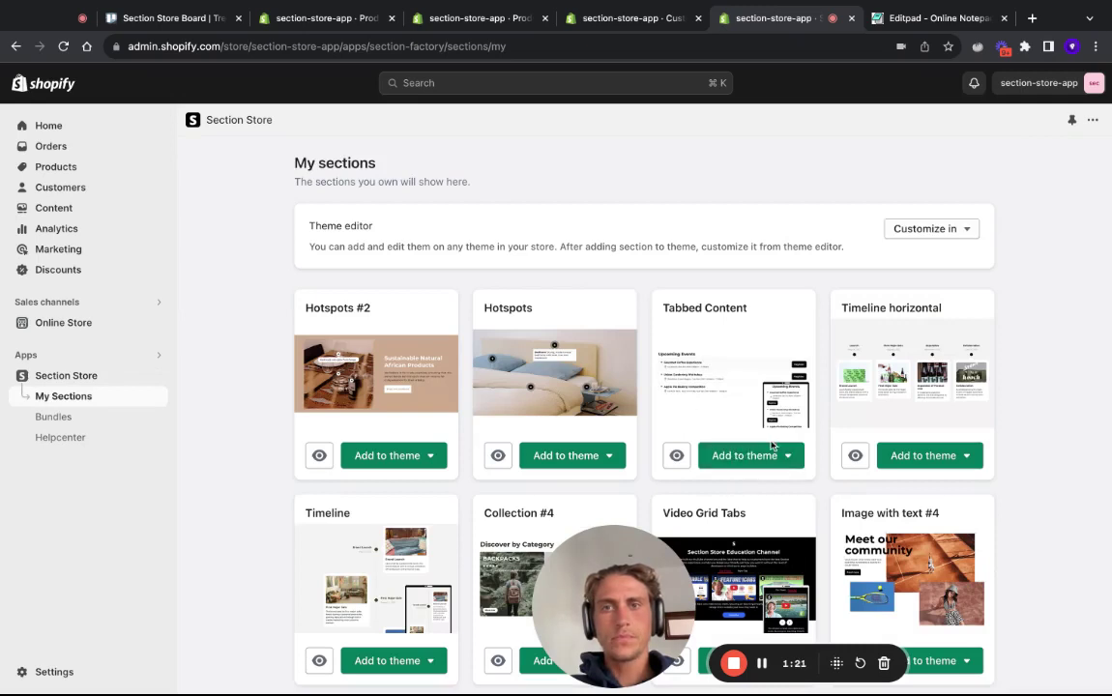
left_click(604, 18)
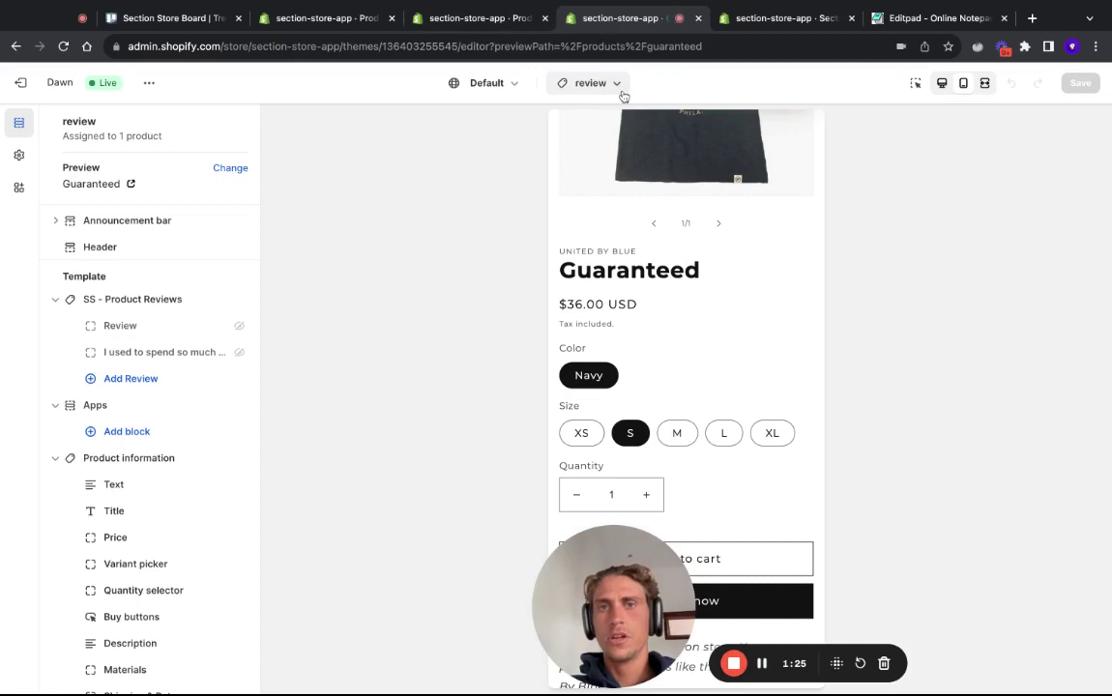
Clear the Reviews Metafield key in the SS - Product Reviews section and save the template.
scroll(111, 368, "down", 5)
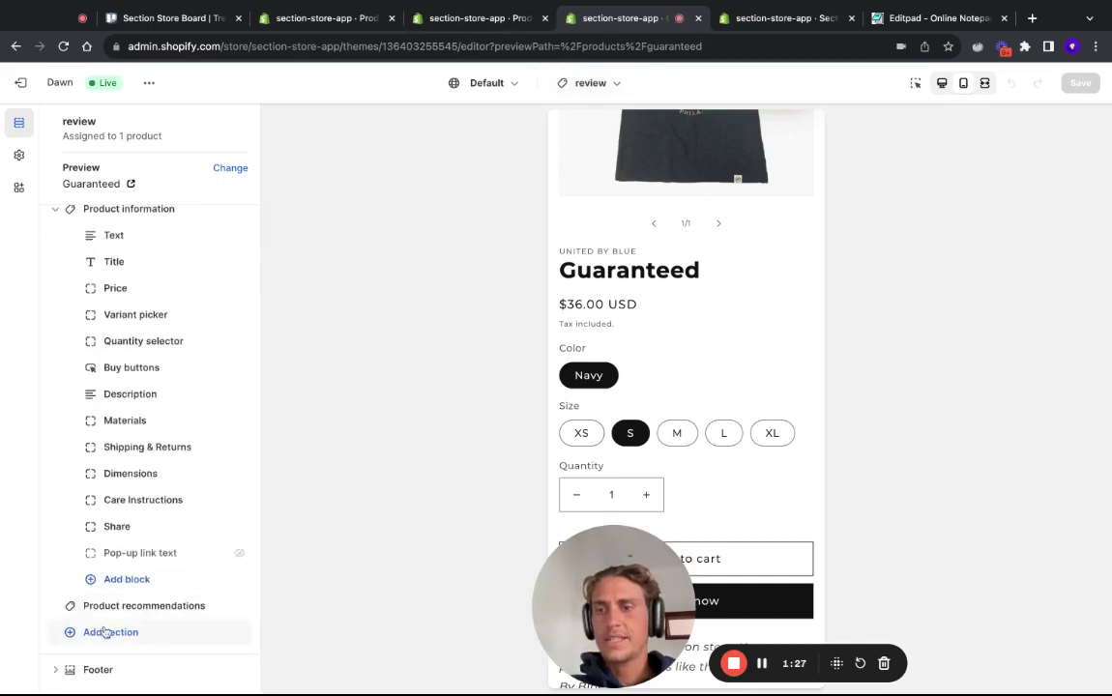
scroll(145, 454, "up", 5)
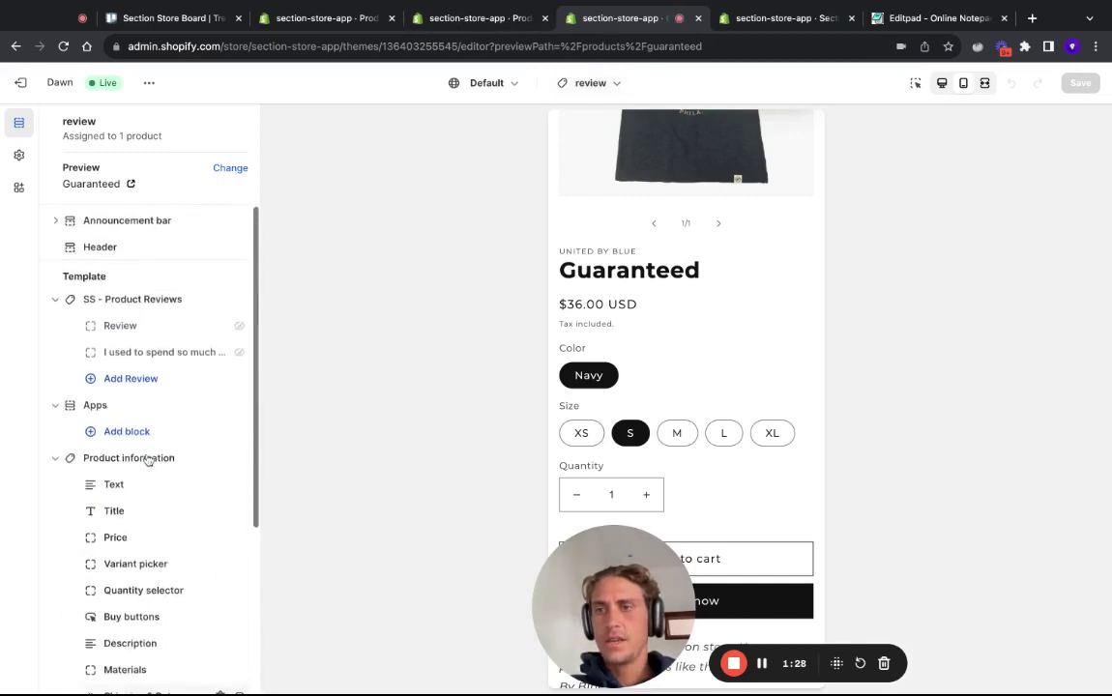
left_click(132, 300)
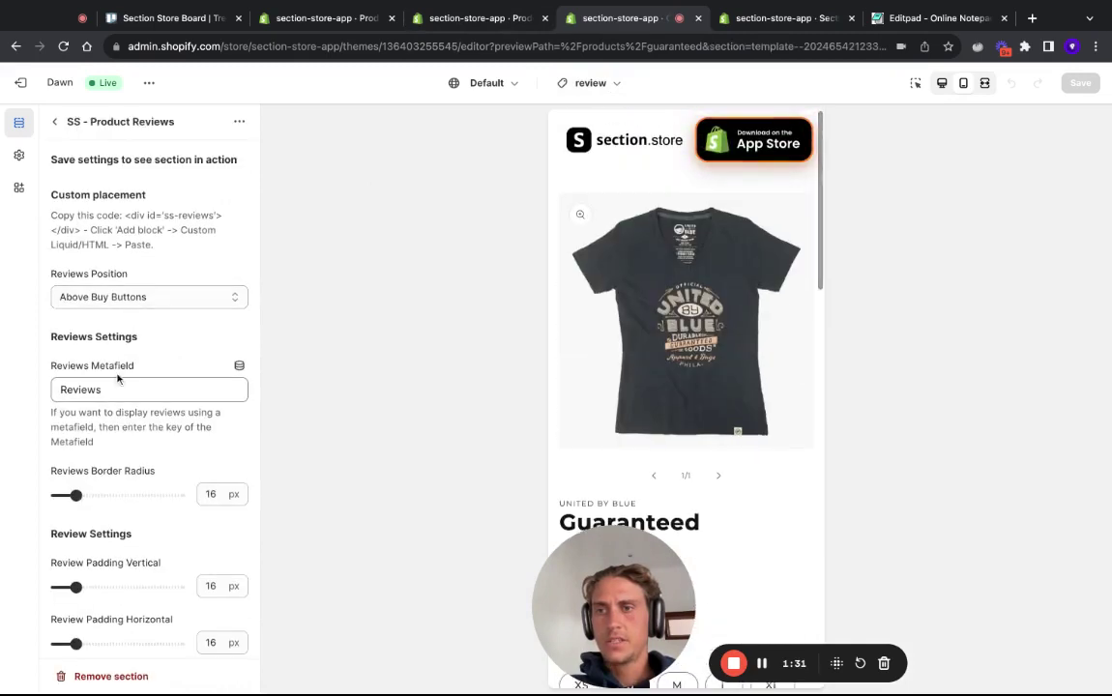
scroll(140, 290, "down", 2)
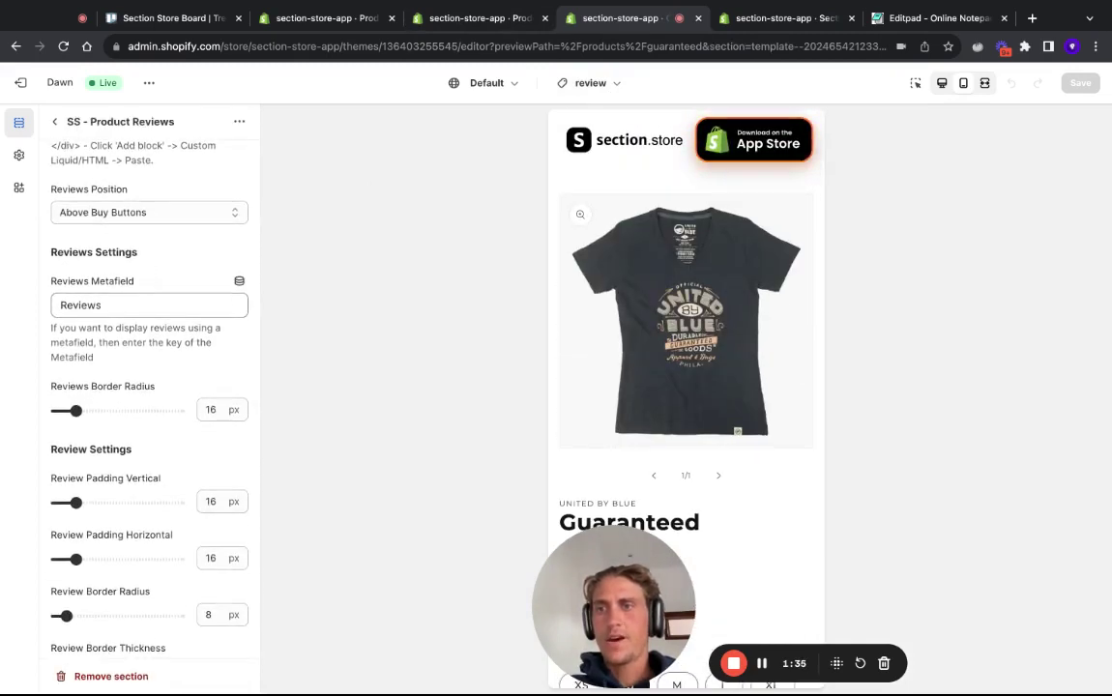
double_click(120, 306)
key("BackSpace")
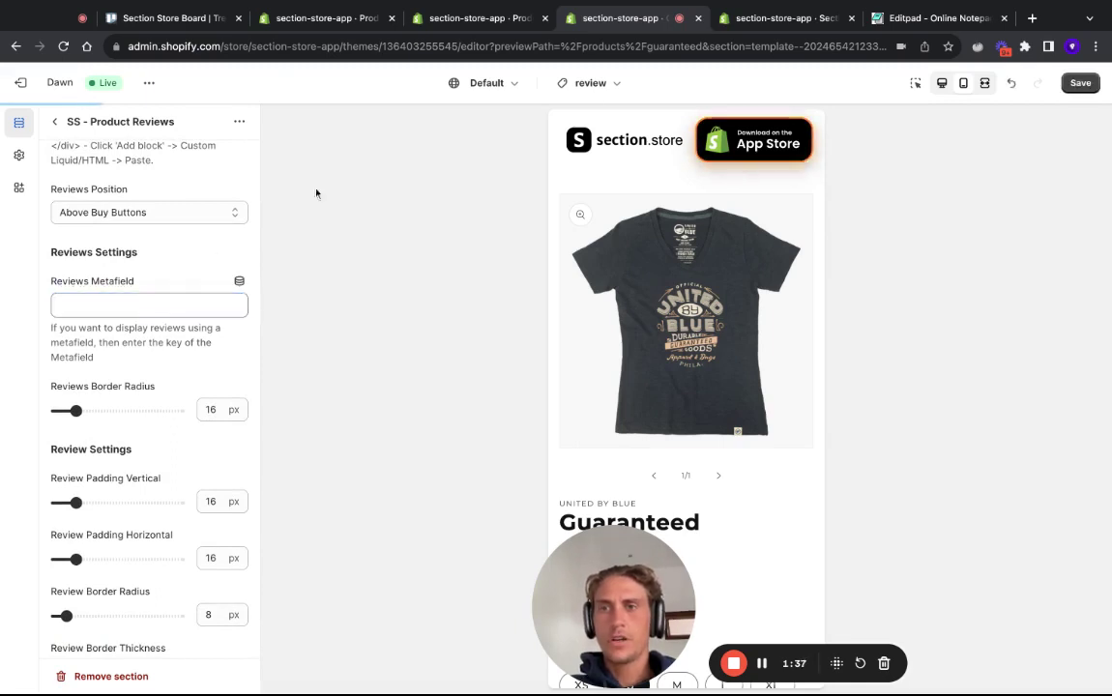
key("ctrl+s")
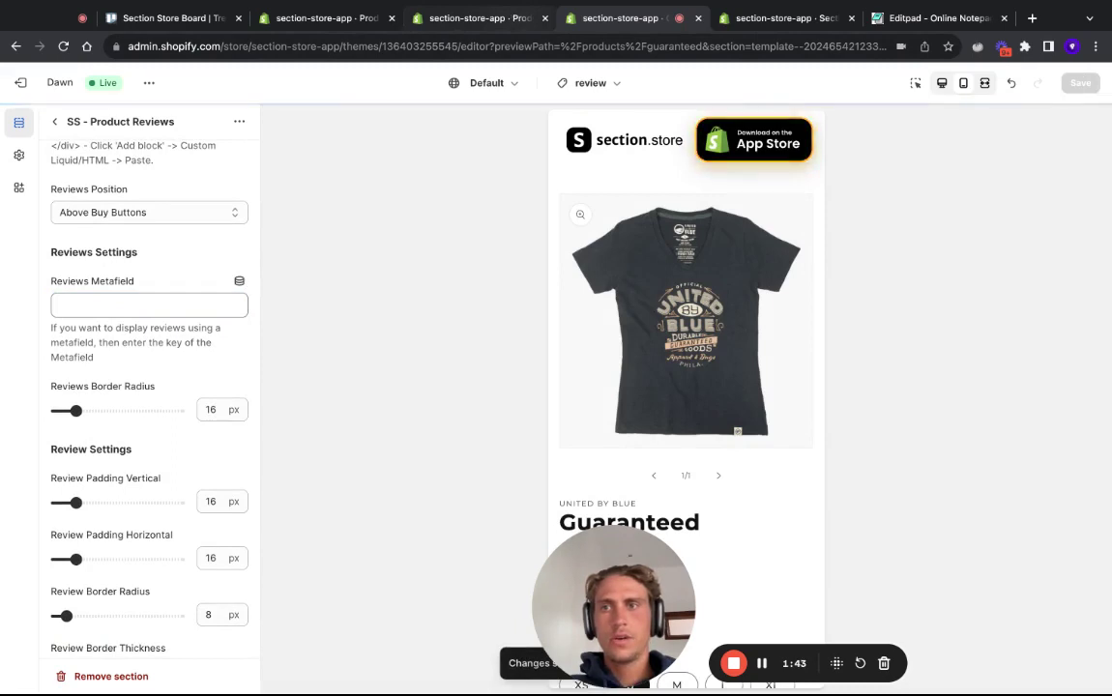
Go from the Guaranteed product to Settings > Custom data and locate the Metaobjects list.
left_click(513, 19)
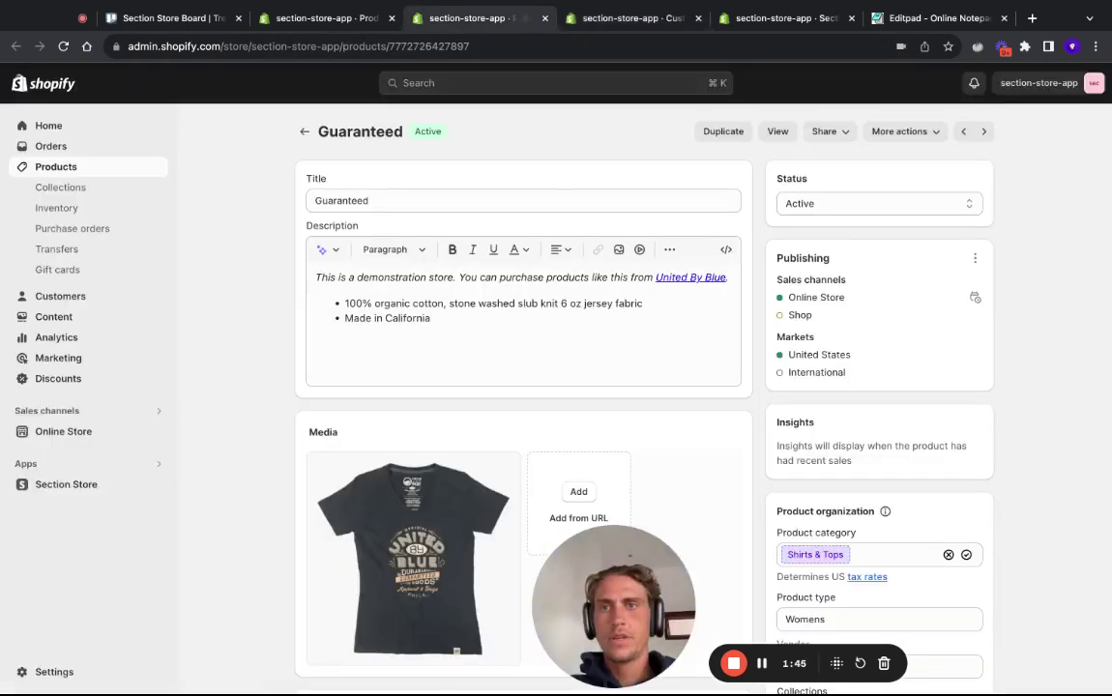
scroll(58, 464, "down", 1)
left_click(54, 671)
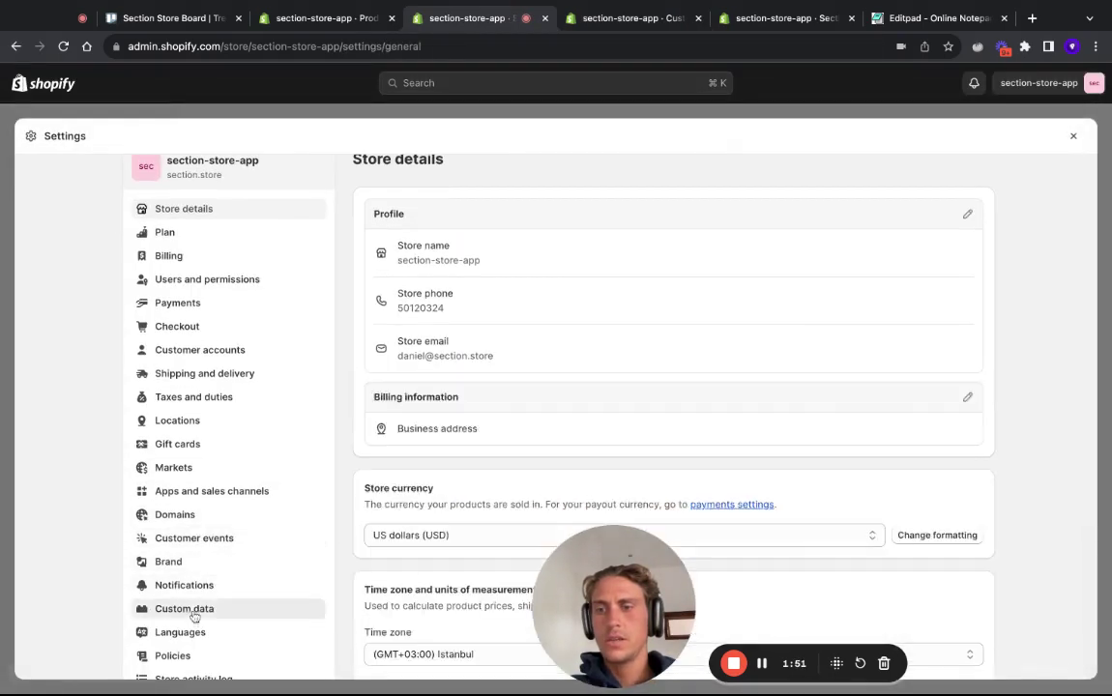
left_click(191, 611)
scroll(658, 342, "down", 3)
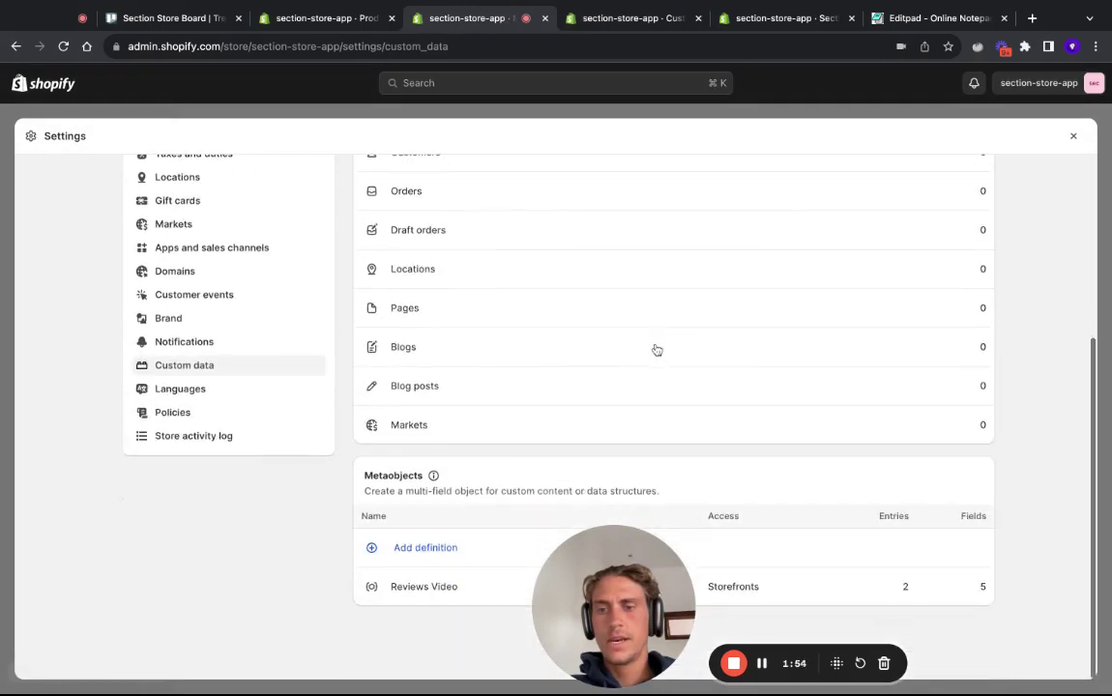
double_click(424, 476)
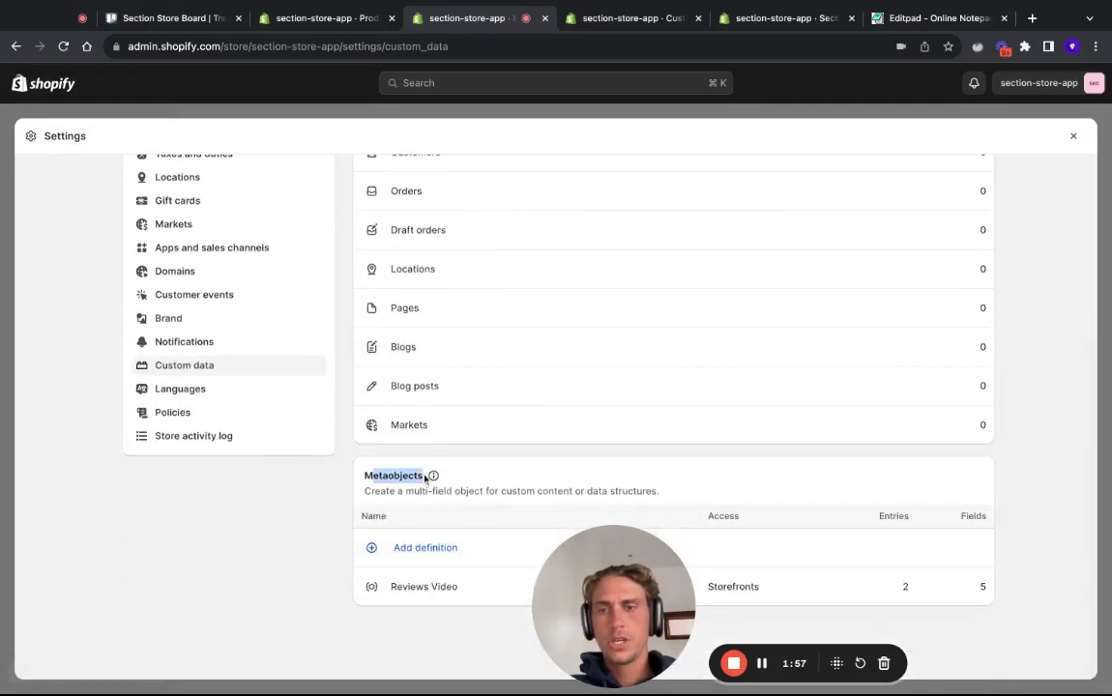
Start a 'Reviews' metaobject definition with a required, images-only file field 'image'.
left_click(422, 548)
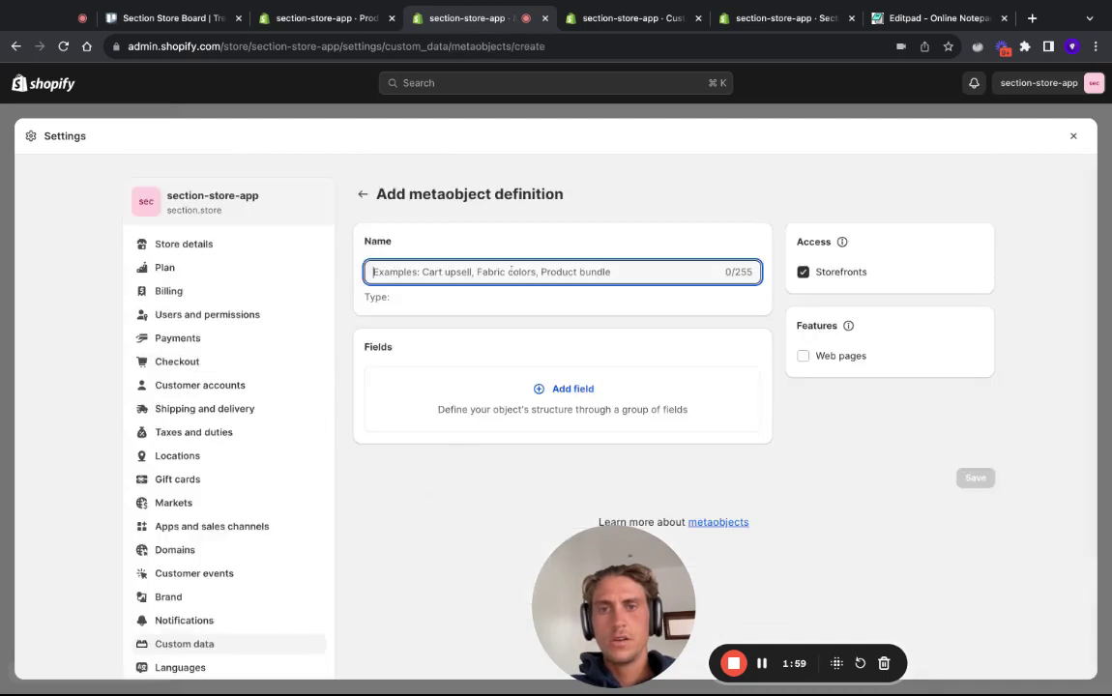
type("Reviews")
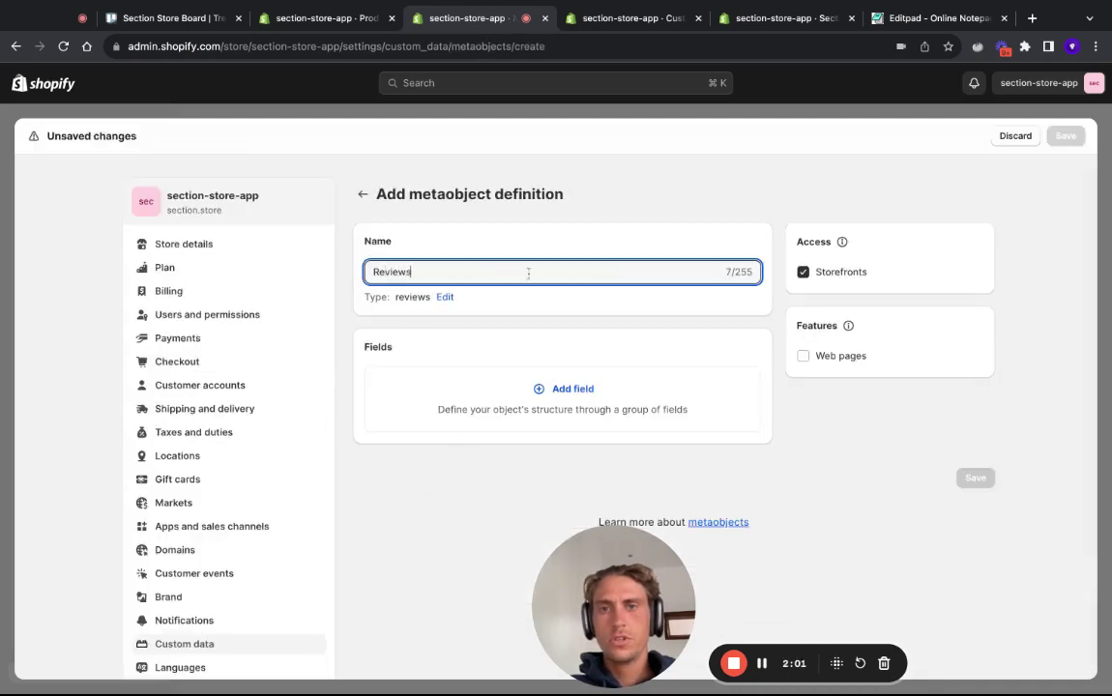
left_click(572, 389)
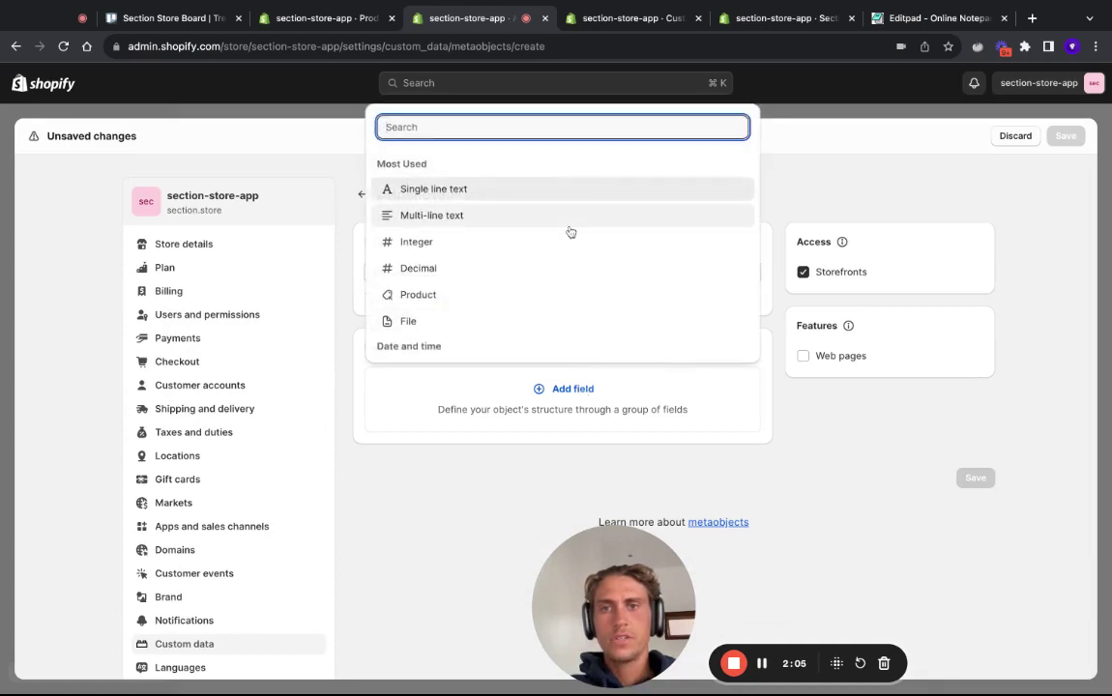
left_click(429, 326)
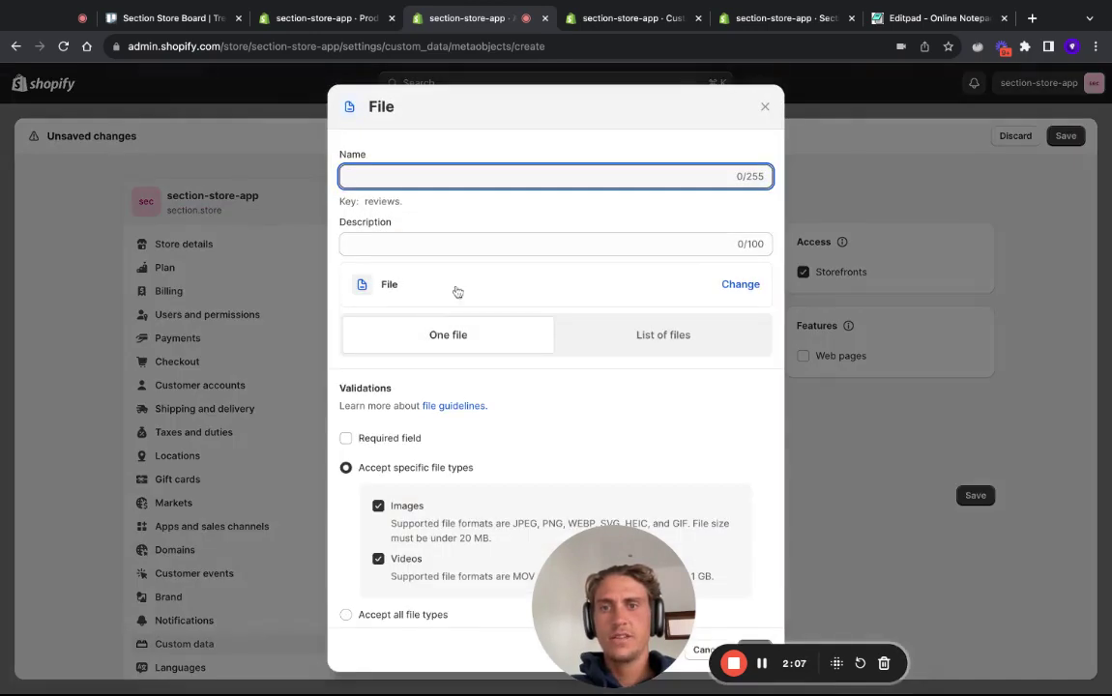
type("i")
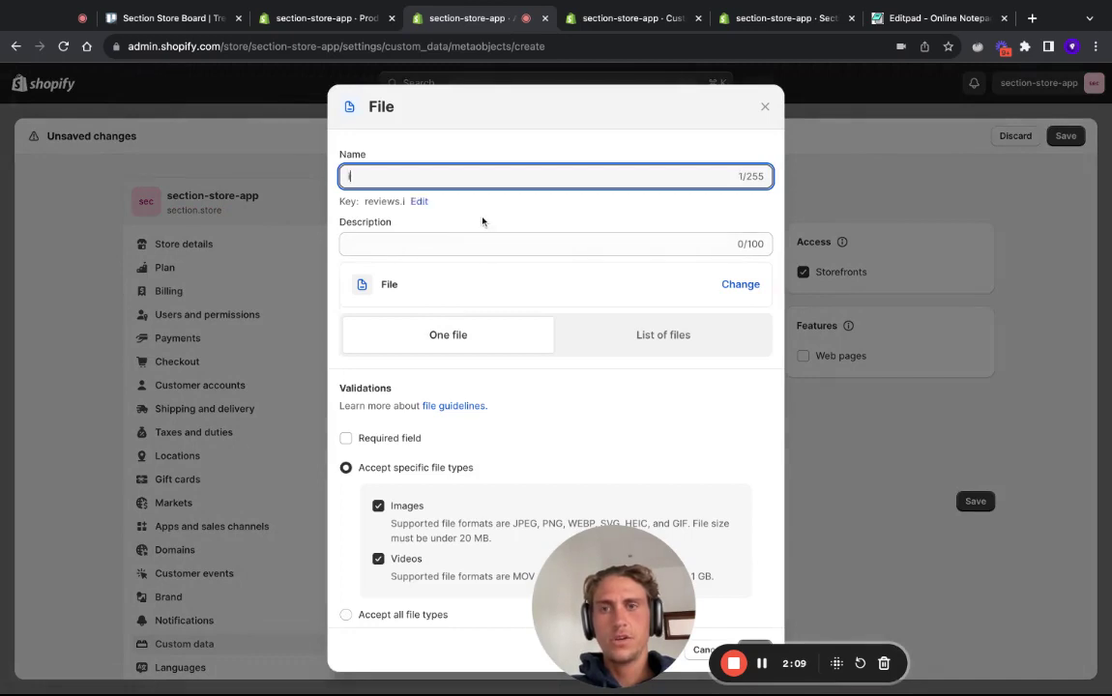
type("mage")
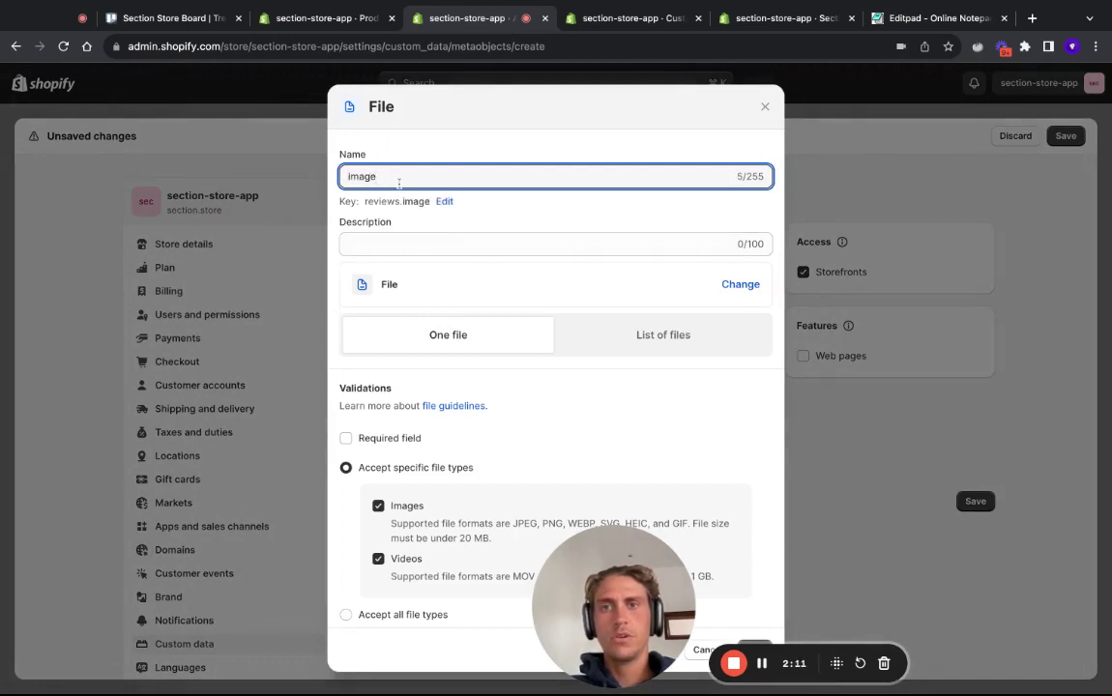
key("shift+Left")
key("shift+Left")
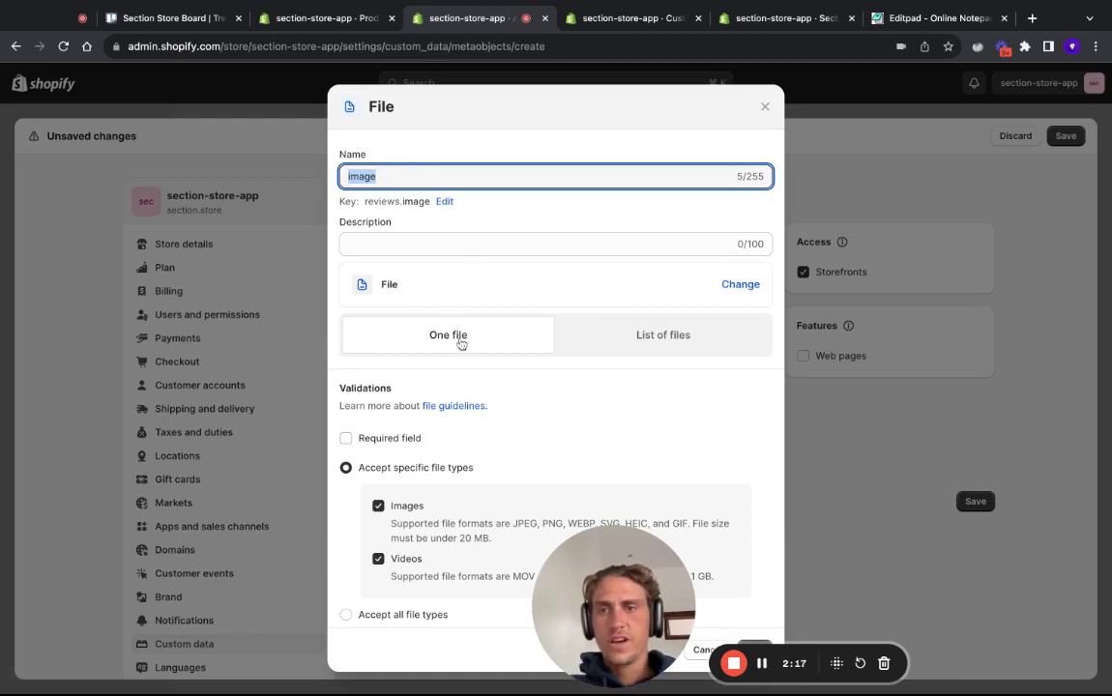
scroll(459, 346, "down", 1)
left_click(346, 429)
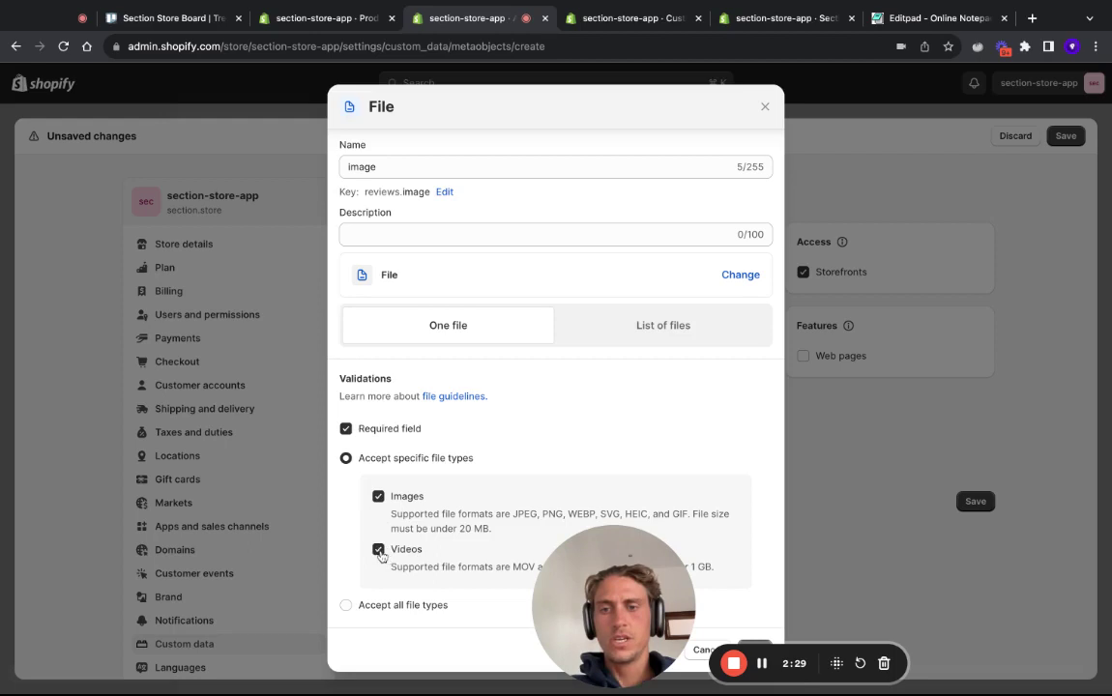
left_click(379, 552)
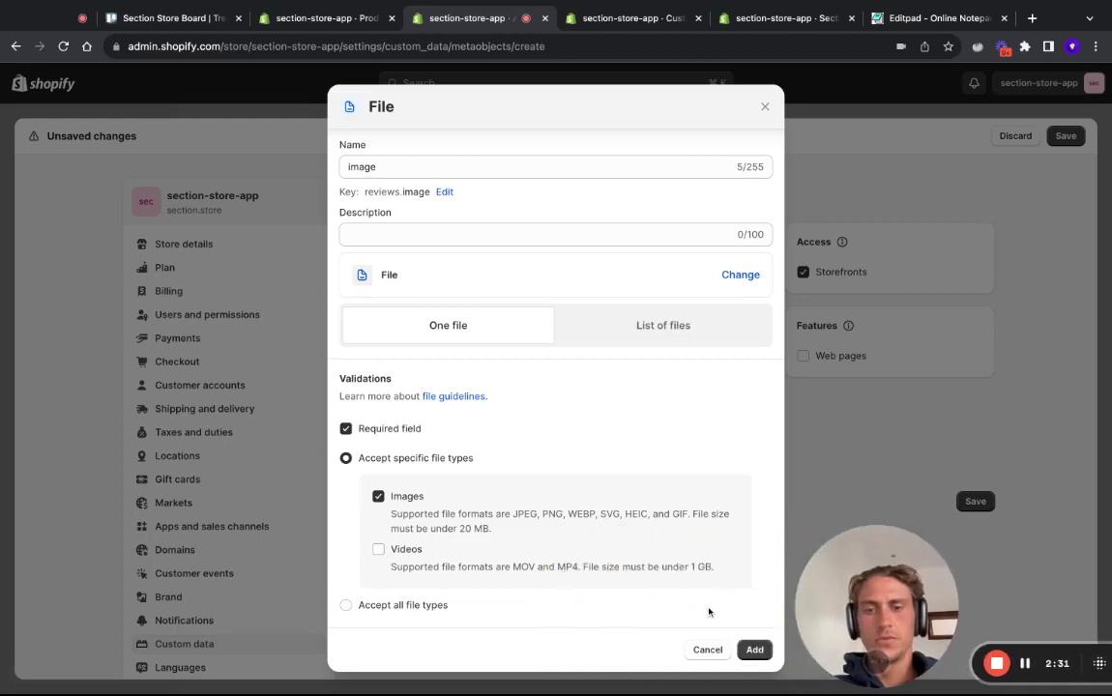
left_click(754, 650)
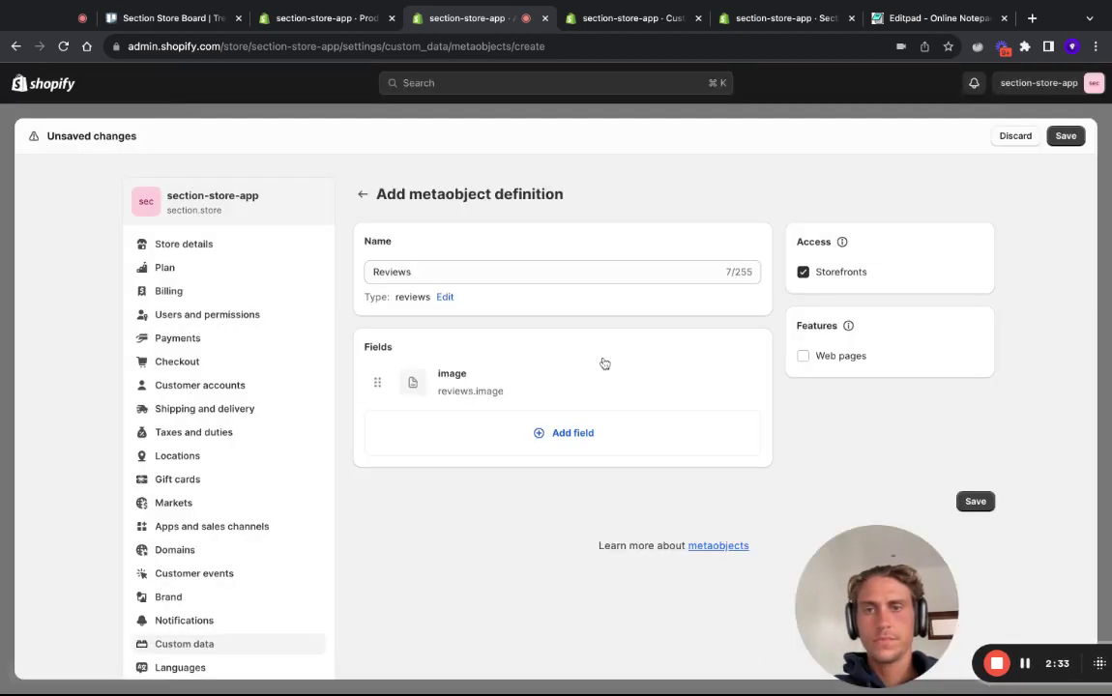
Add a required single line text field named 'author'.
left_click(570, 435)
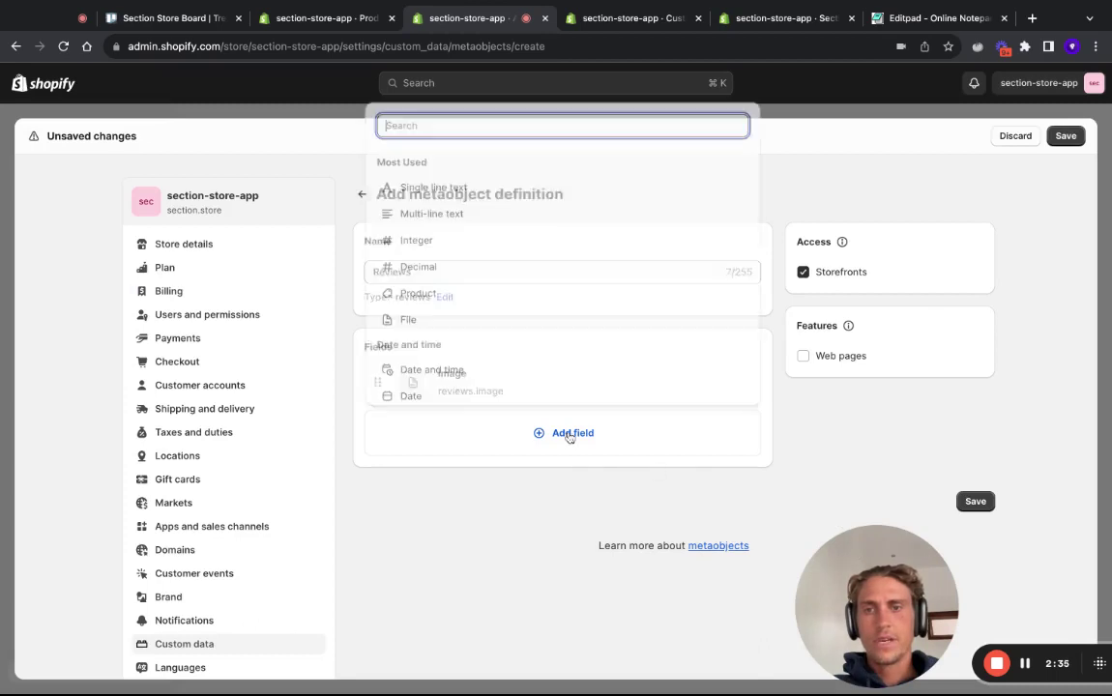
left_click(451, 191)
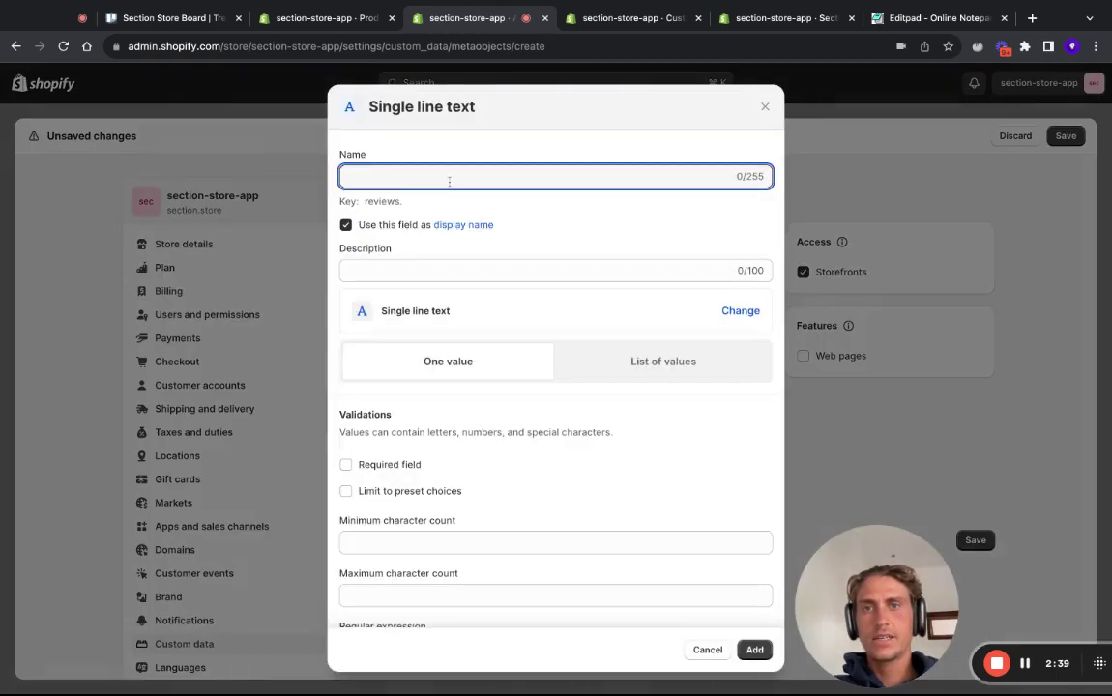
type("author")
double_click(389, 173)
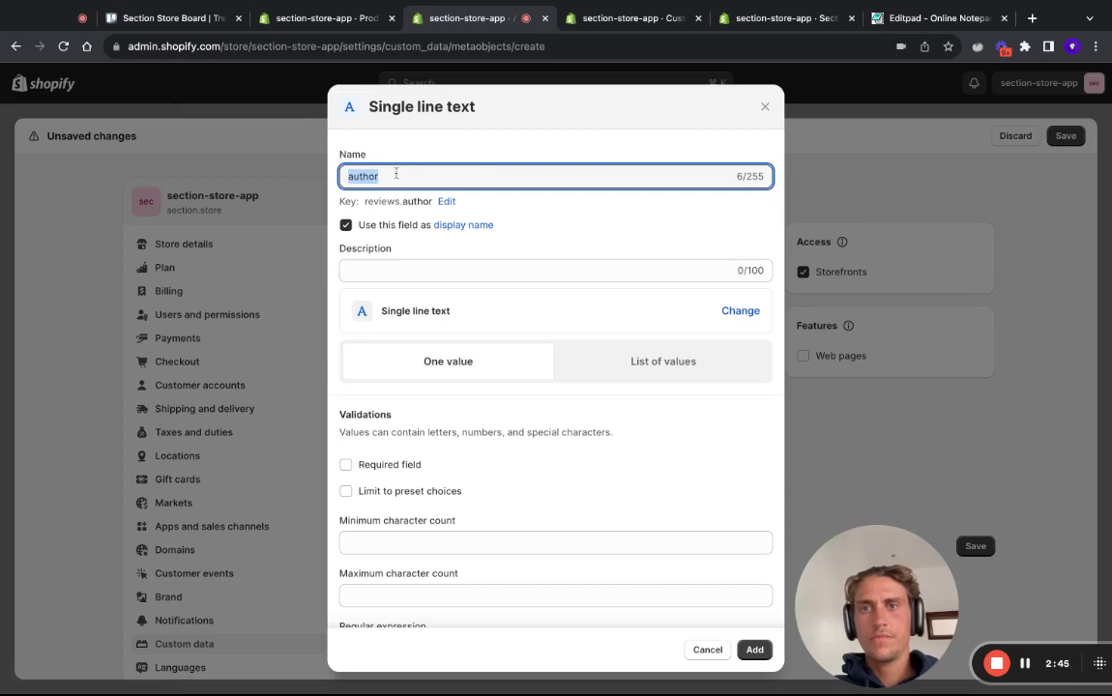
left_click(346, 465)
scroll(548, 395, "down", 2)
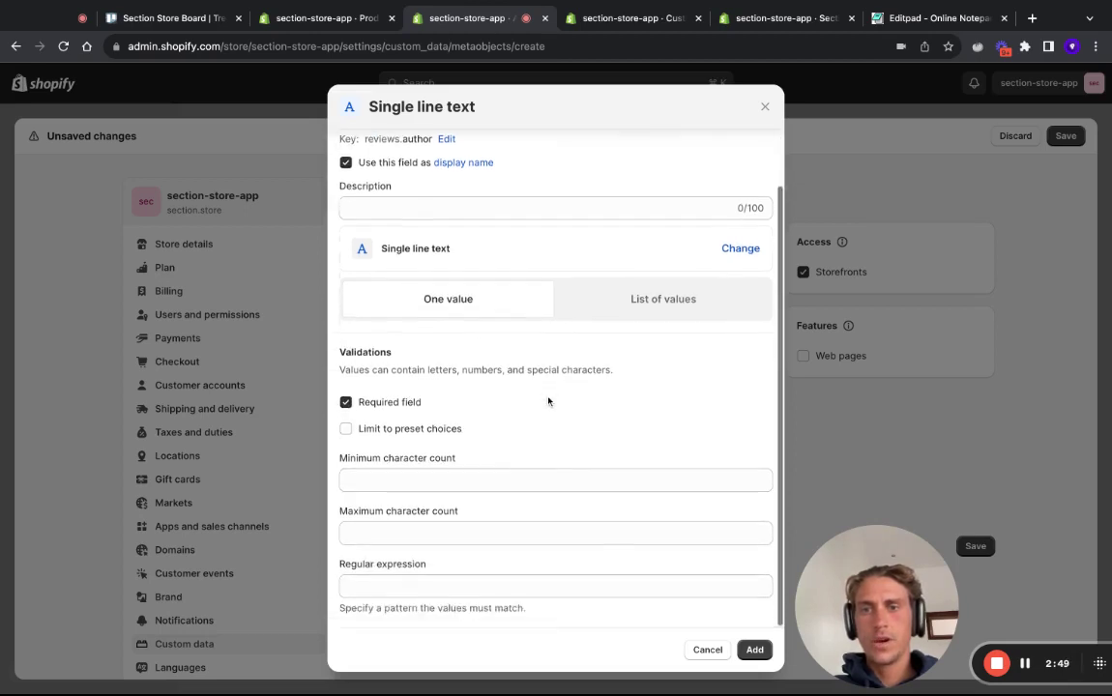
left_click(754, 650)
Add a required single line text field named 'text'.
left_click(561, 478)
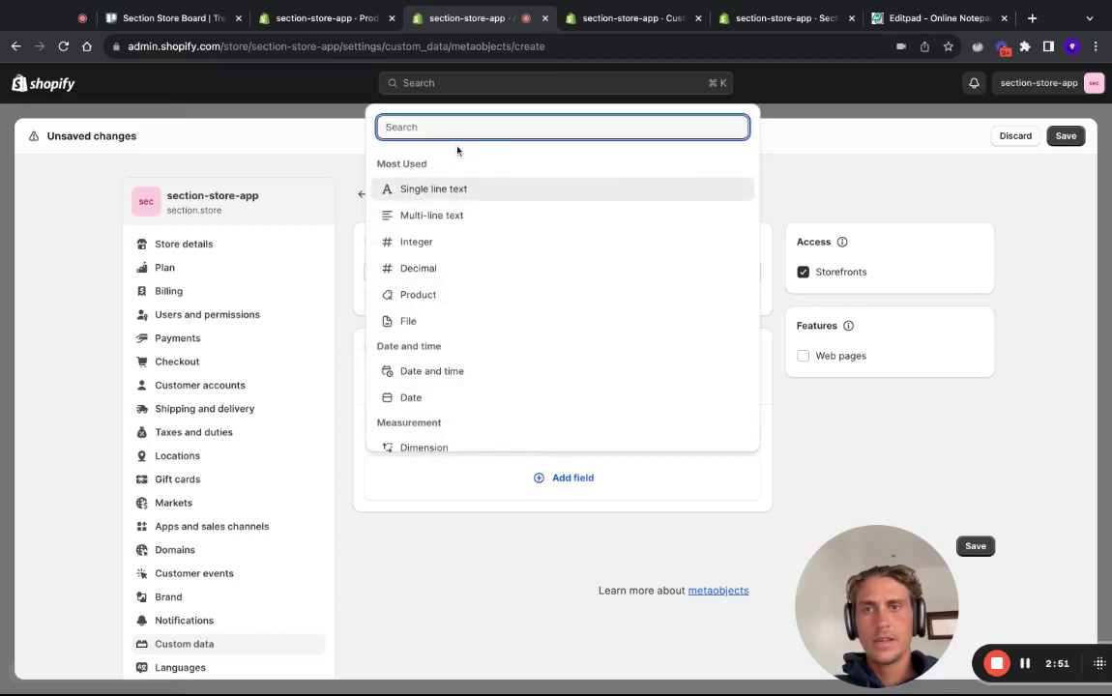
left_click(442, 189)
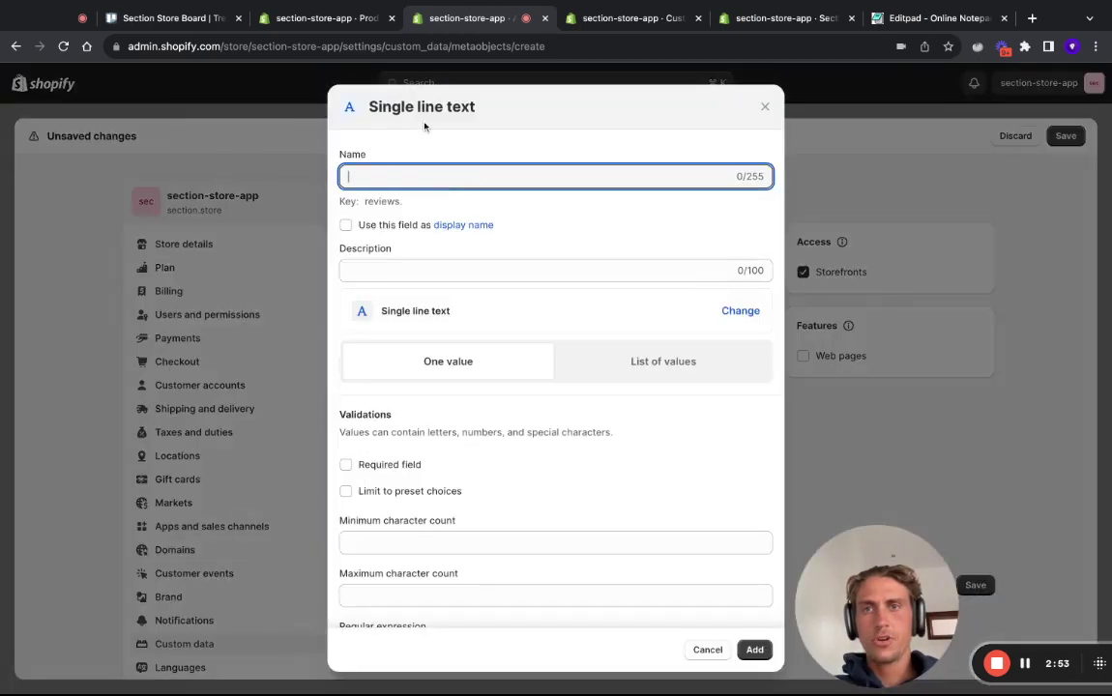
type("text")
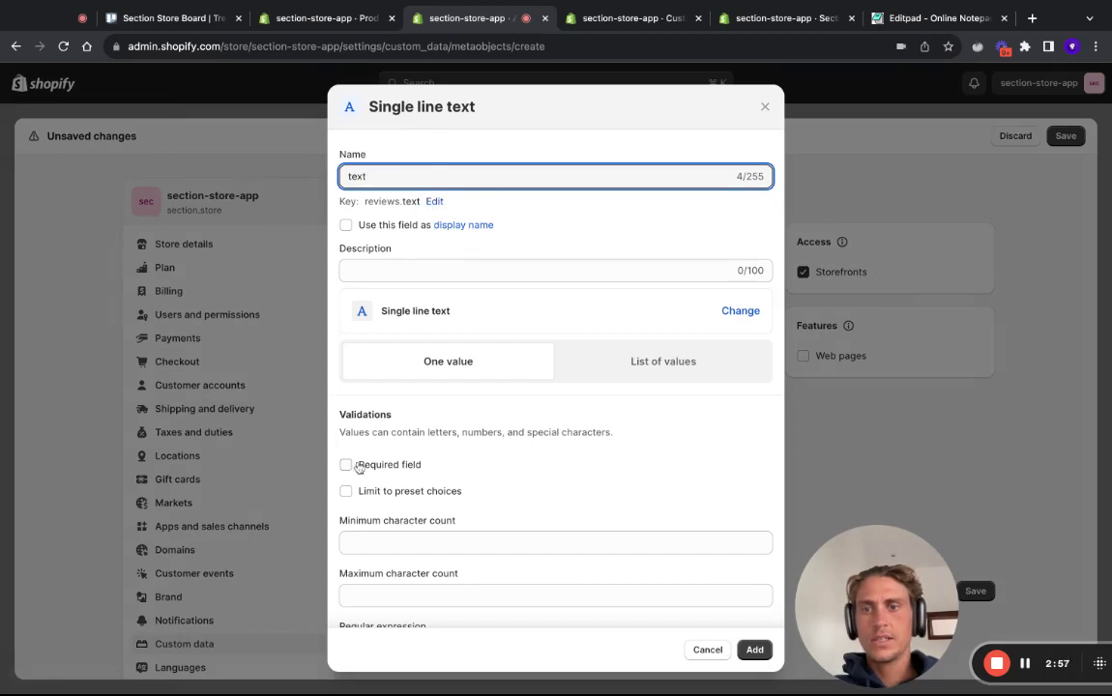
left_click(358, 467)
scroll(542, 448, "down", 1)
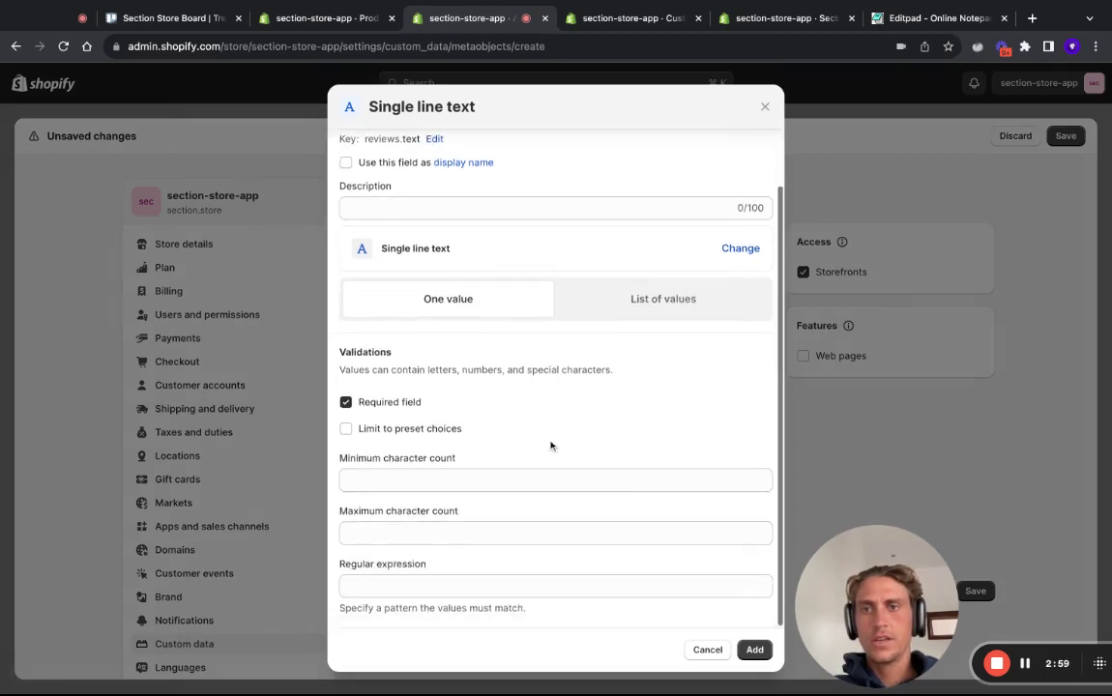
left_click(753, 649)
Add a required integer field 'rating' limited to minimum 1 and maximum 5.
left_click(567, 522)
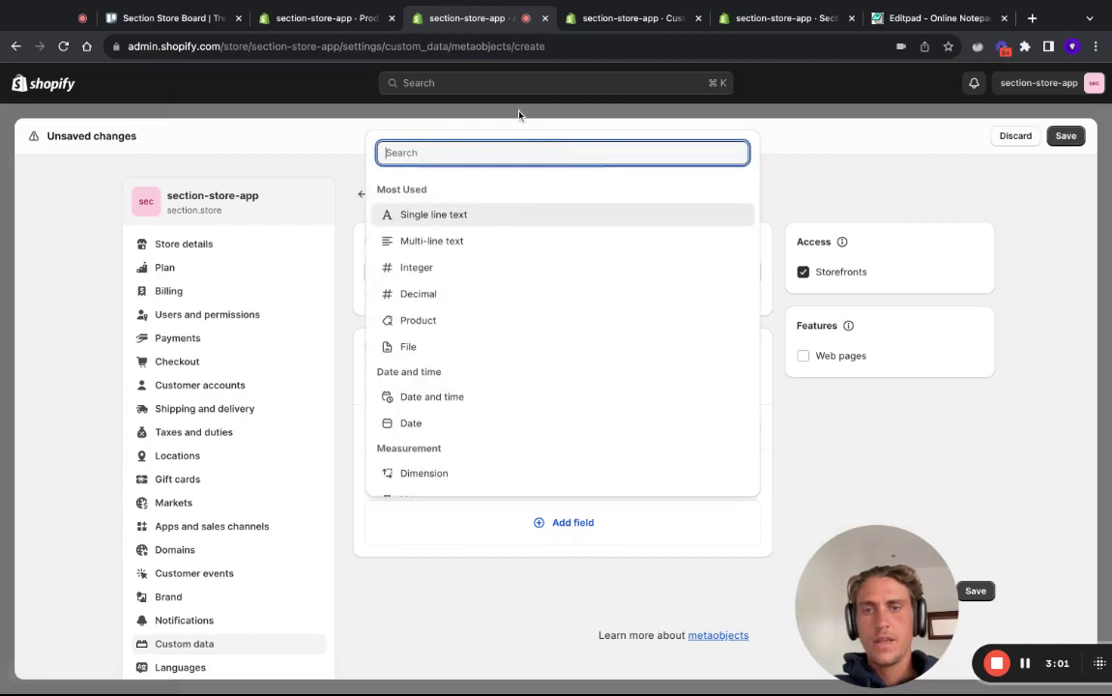
left_click(423, 267)
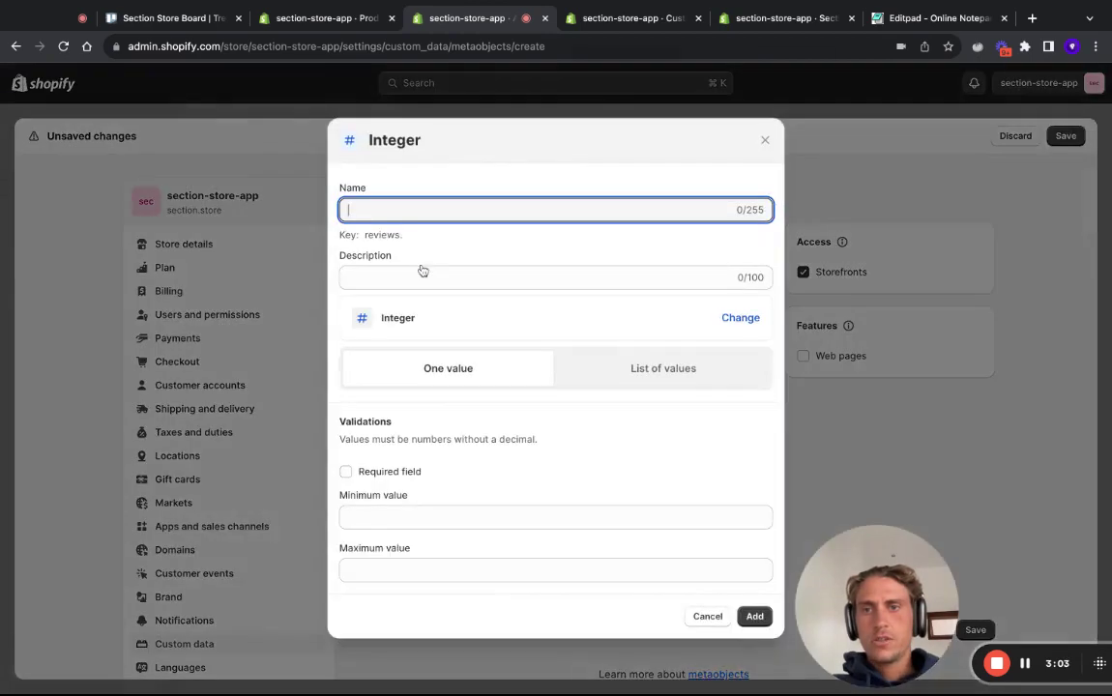
type("r")
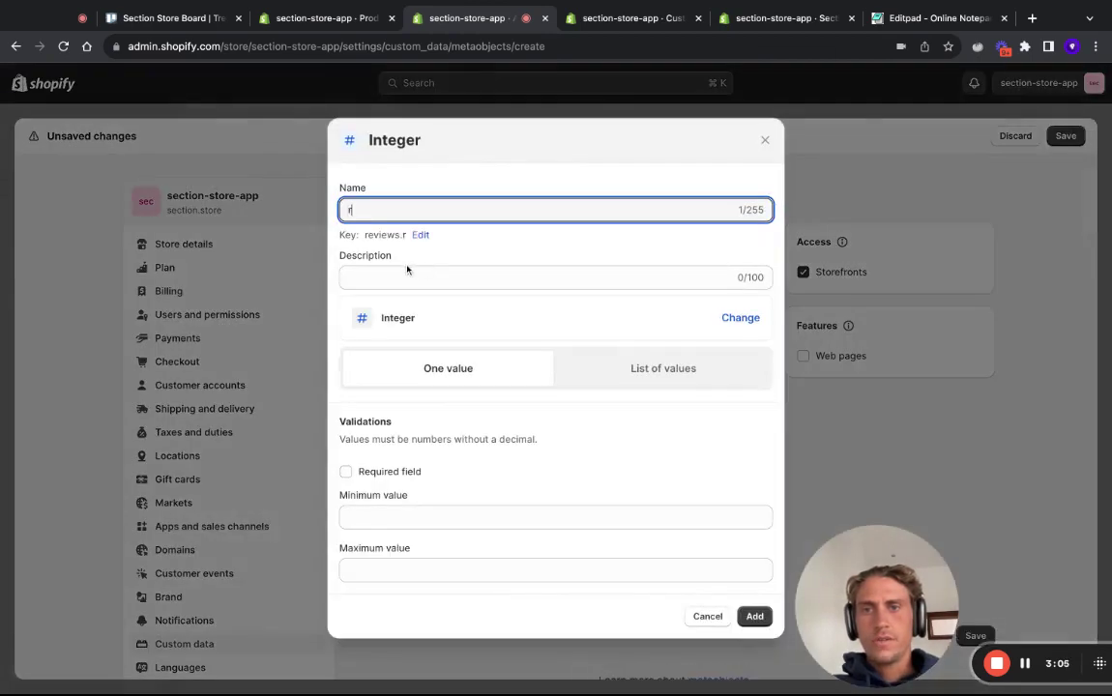
type("ating")
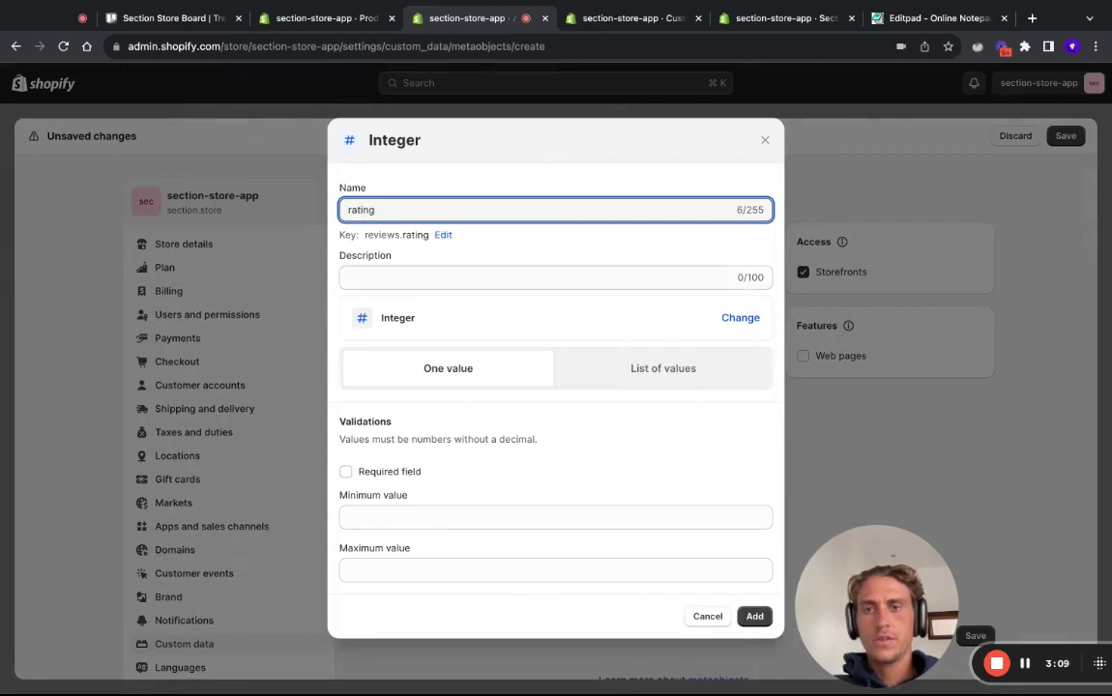
left_click(346, 473)
left_click(368, 518)
type("1")
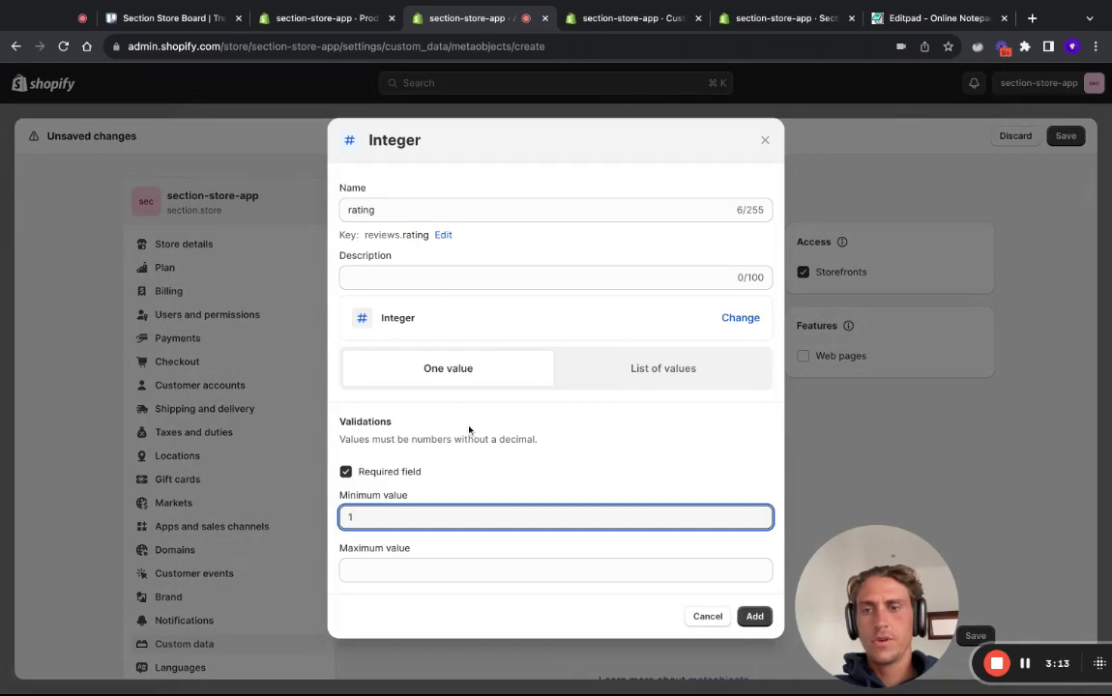
left_click(405, 563)
type("5")
left_click(754, 616)
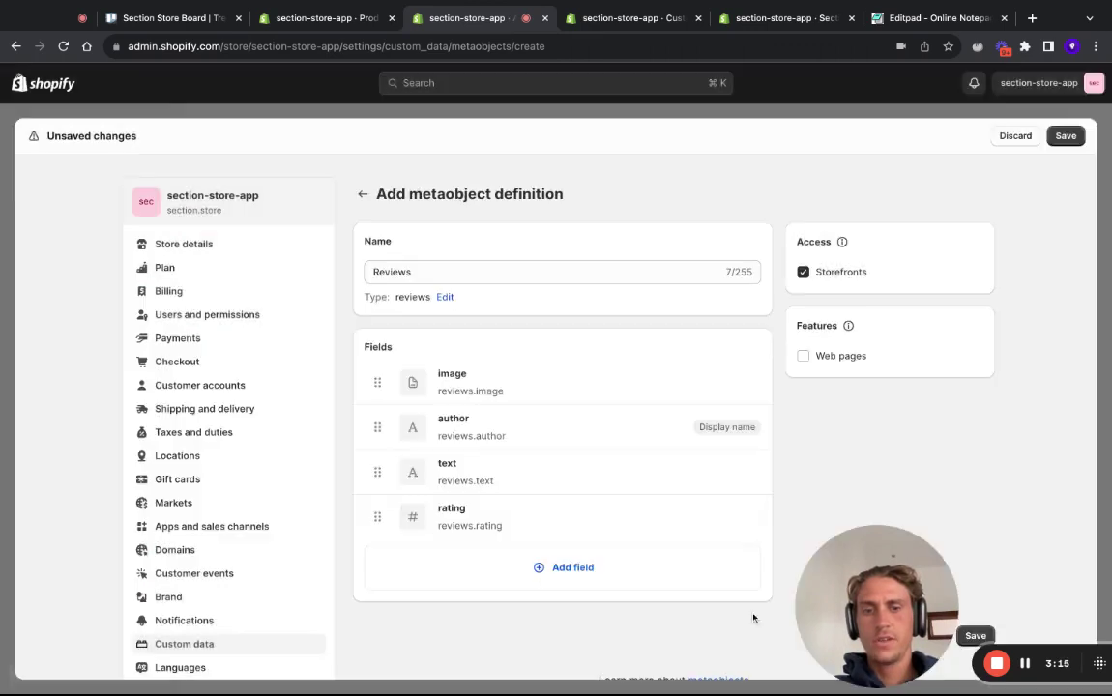
Save the Reviews metaobject definition and leave settings.
left_click(1067, 135)
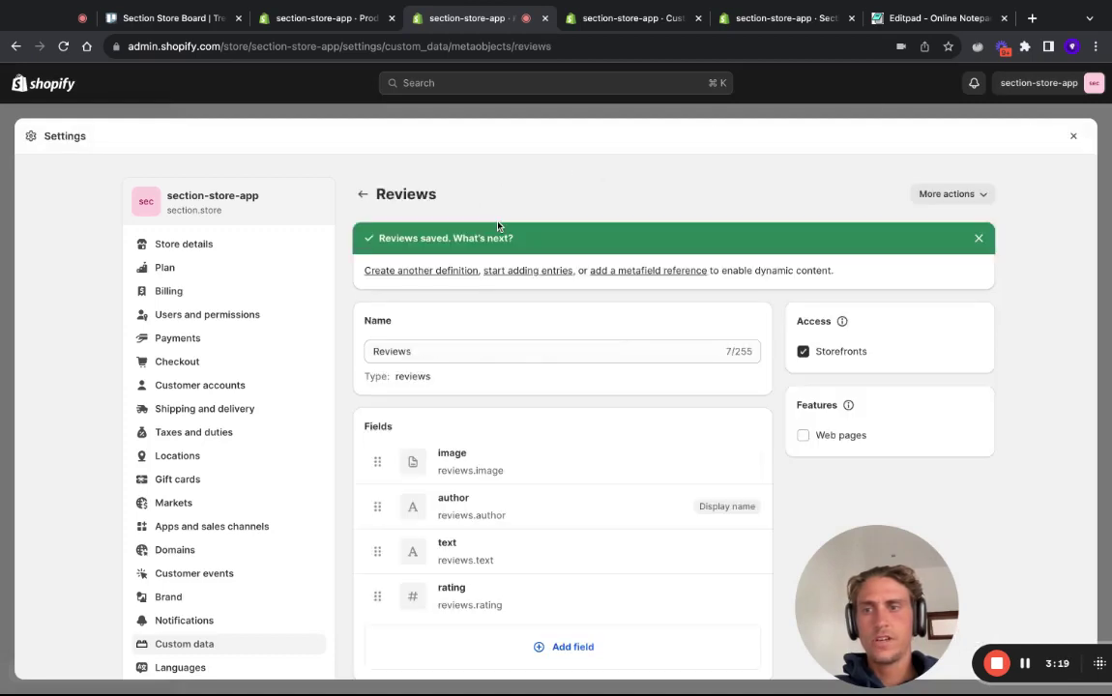
scroll(411, 396, "down", 3)
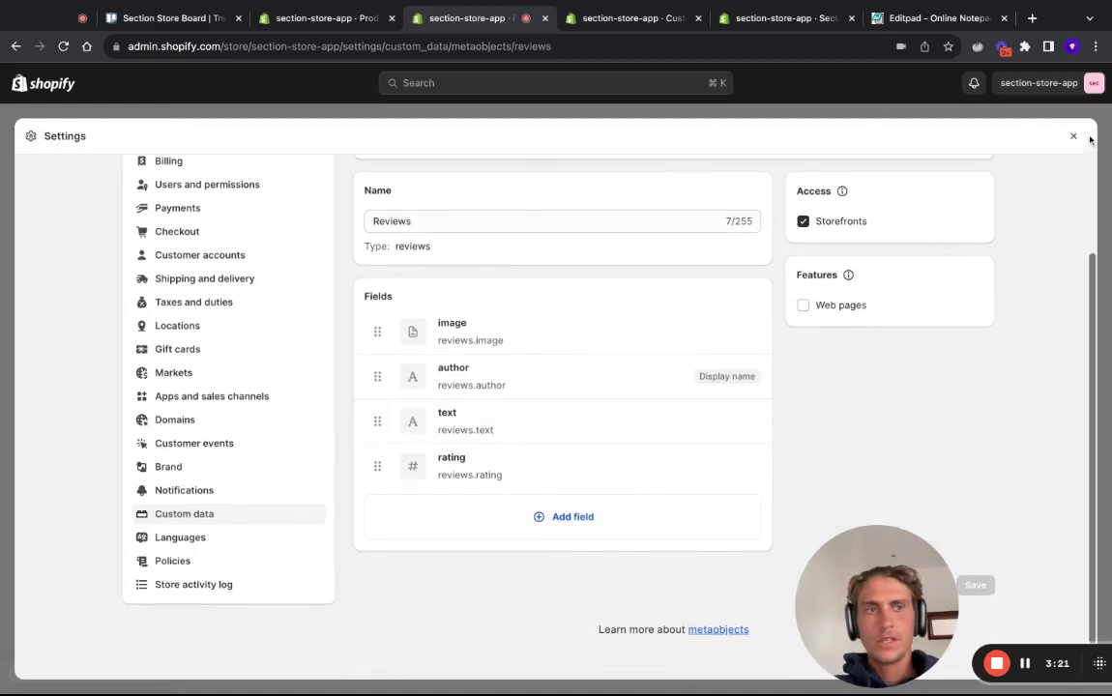
left_click(1074, 138)
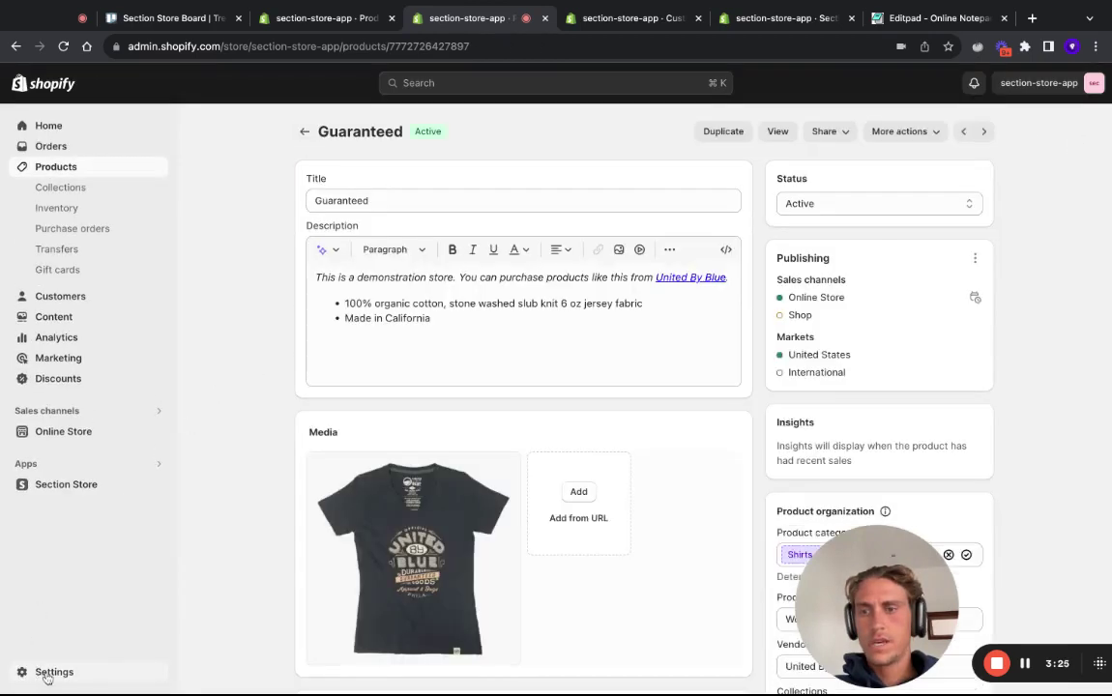
Open the product metafield definitions under Settings > Custom data.
left_click(40, 672)
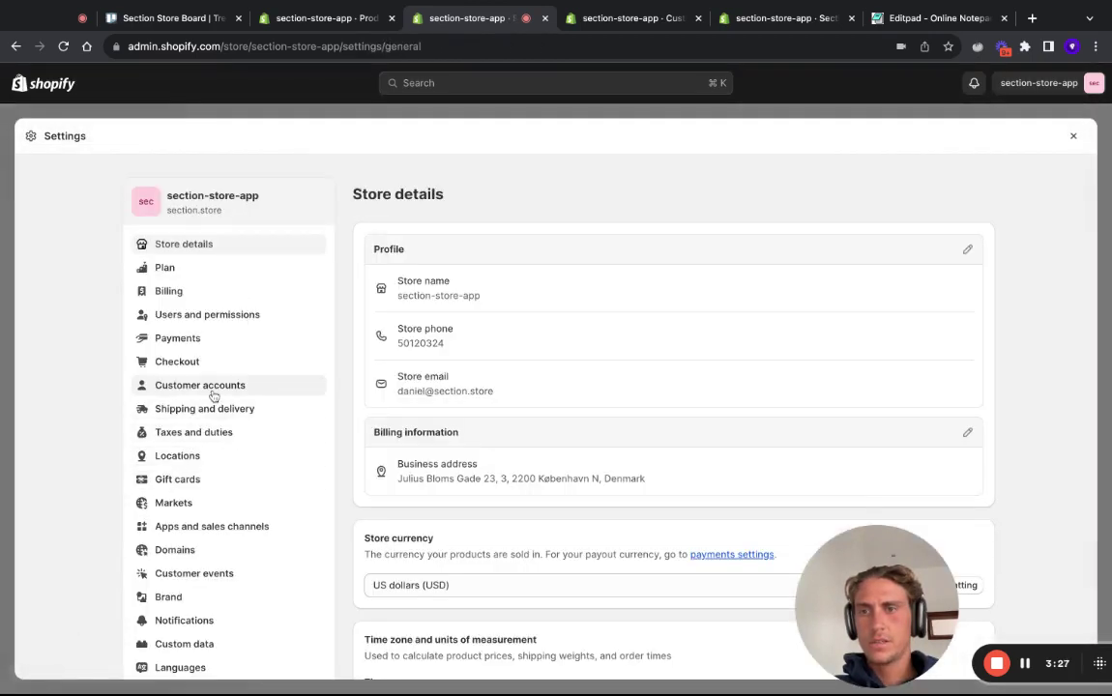
scroll(212, 394, "down", 2)
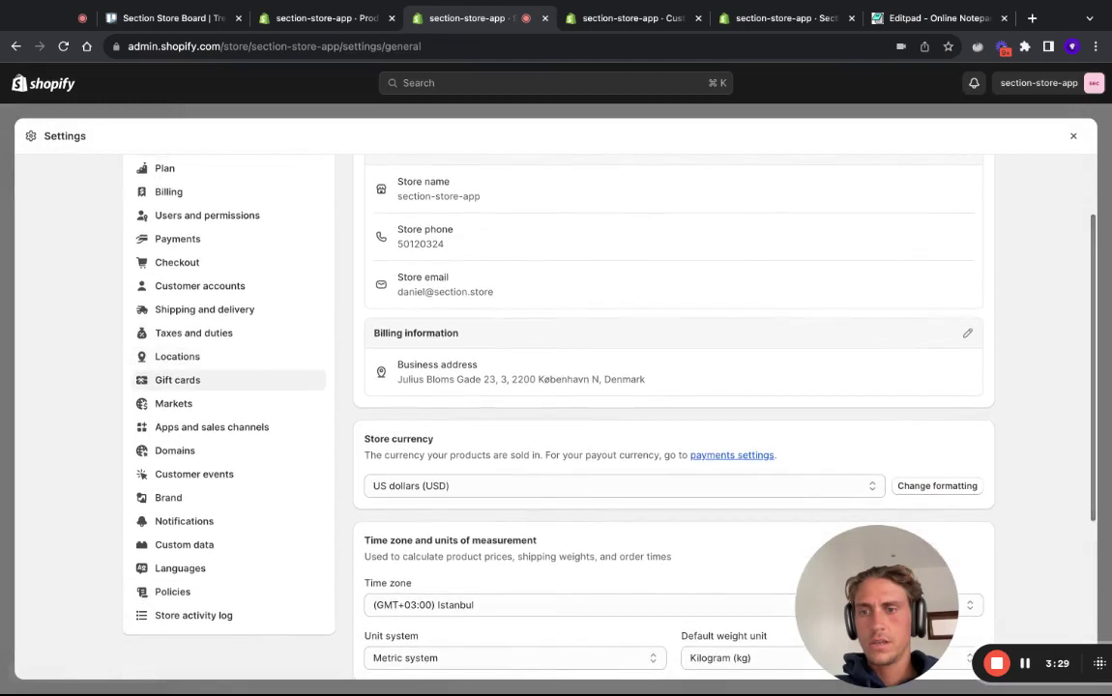
left_click(184, 547)
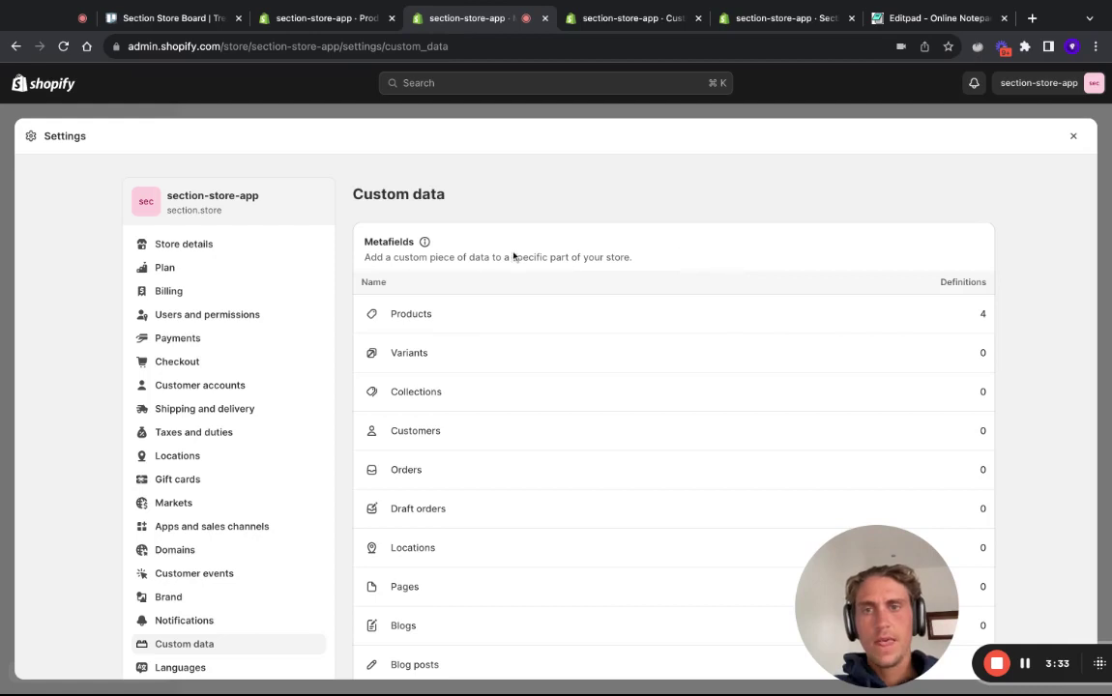
scroll(465, 227, "down", 1)
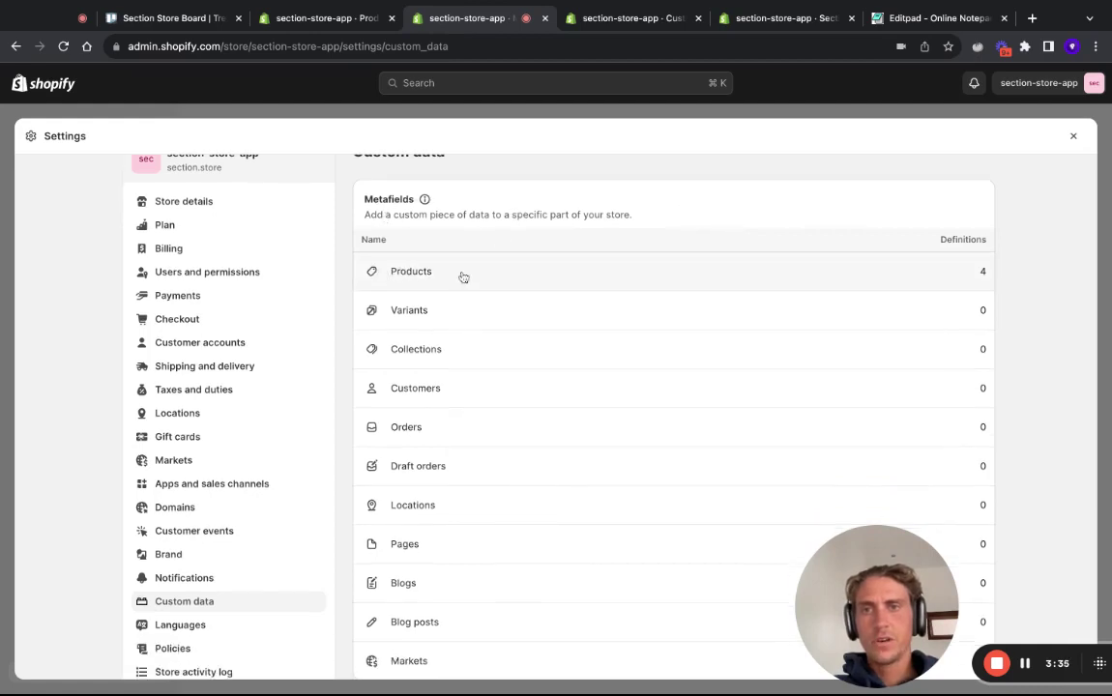
left_click(411, 272)
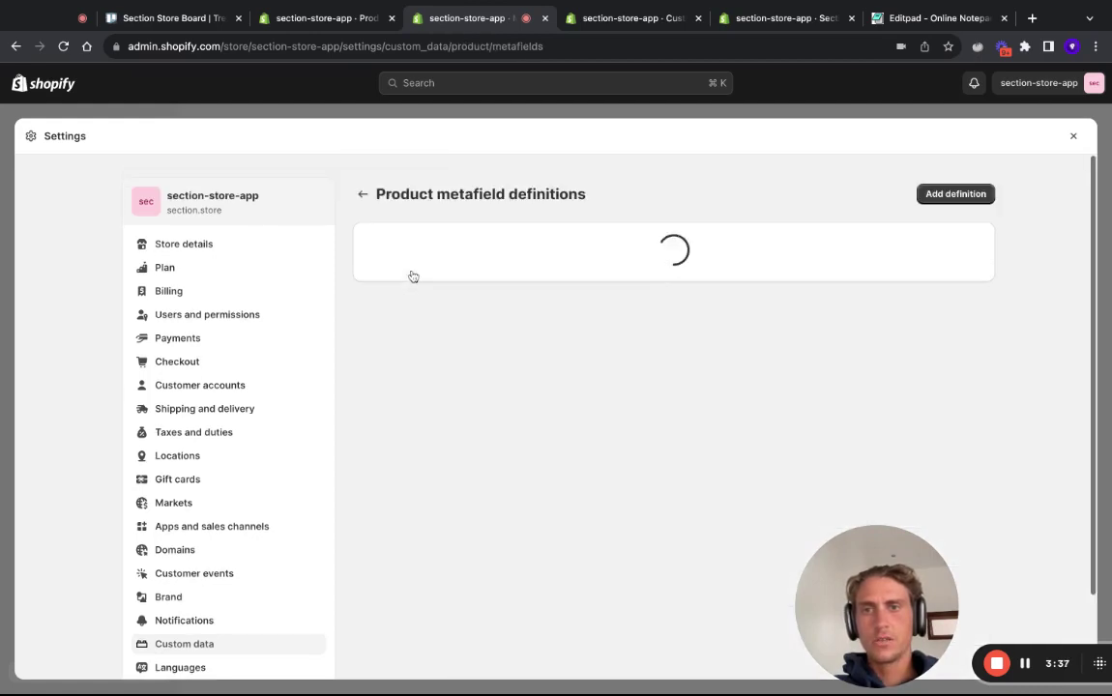
Start a new product metafield definition named 'reviews'.
left_click(953, 194)
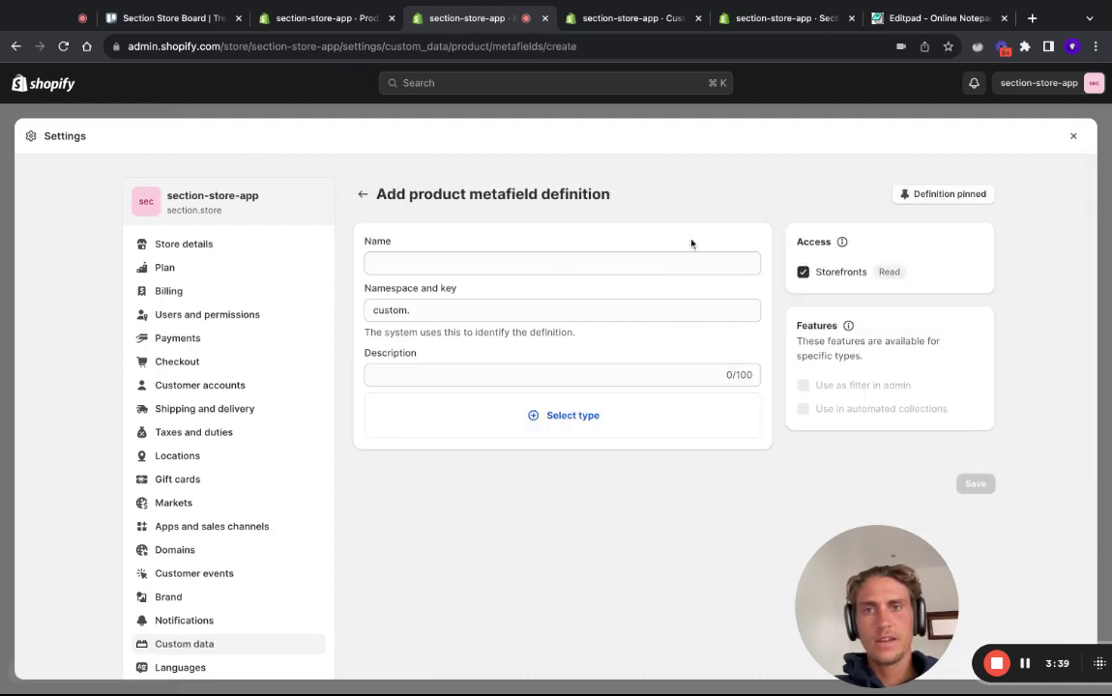
left_click(518, 263)
type("Reviews")
key("BackSpace")
key("BackSpace")
key("BackSpace")
key("BackSpace")
key("BackSpace")
key("BackSpace")
type("reviews")
key("Return")
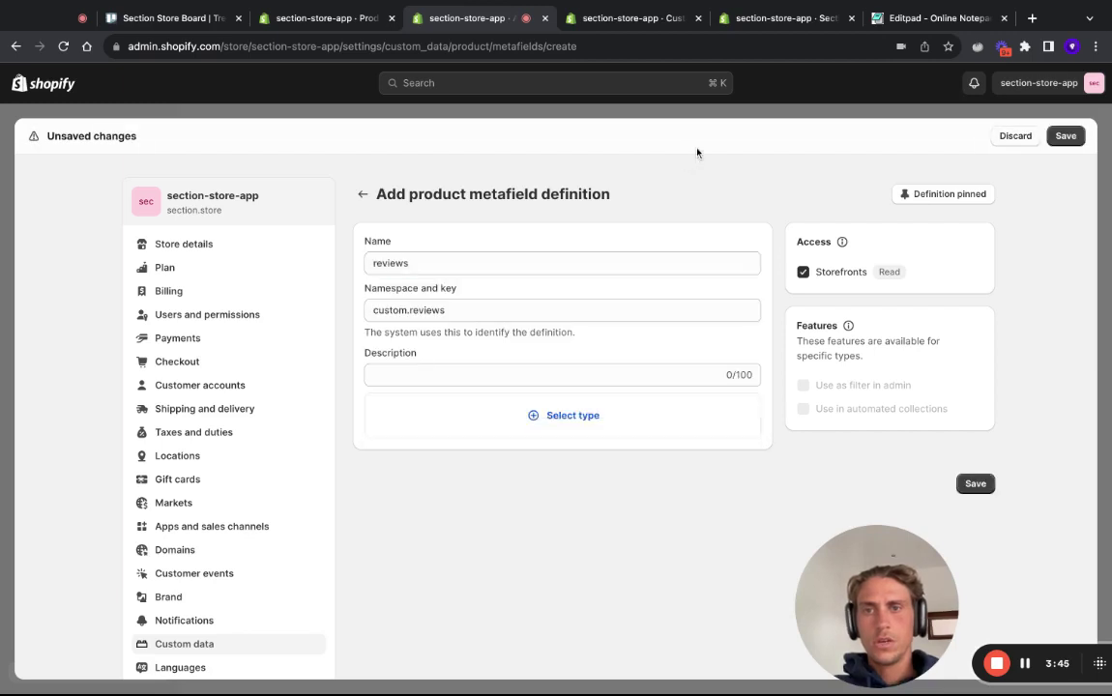
Make its type a list of Reviews metaobject entries and save the definition.
left_click(510, 405)
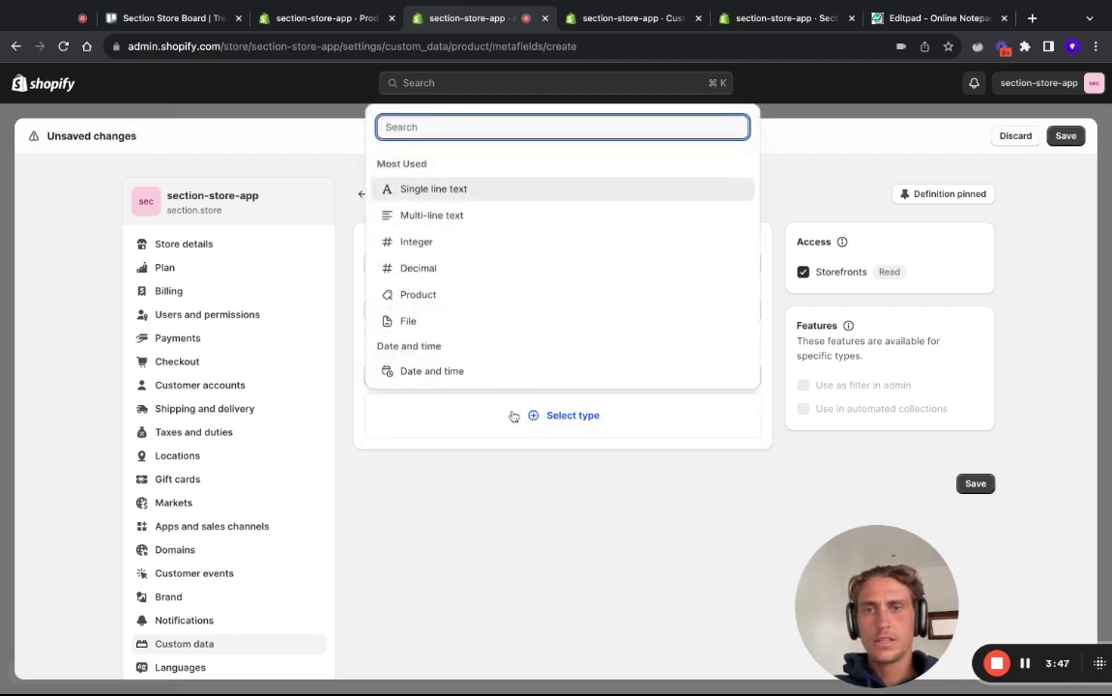
scroll(490, 288, "down", 3)
scroll(490, 288, "down", 2)
scroll(490, 288, "down", 1)
scroll(491, 288, "down", 1)
scroll(490, 285, "down", 2)
scroll(459, 276, "down", 2)
left_click(459, 276)
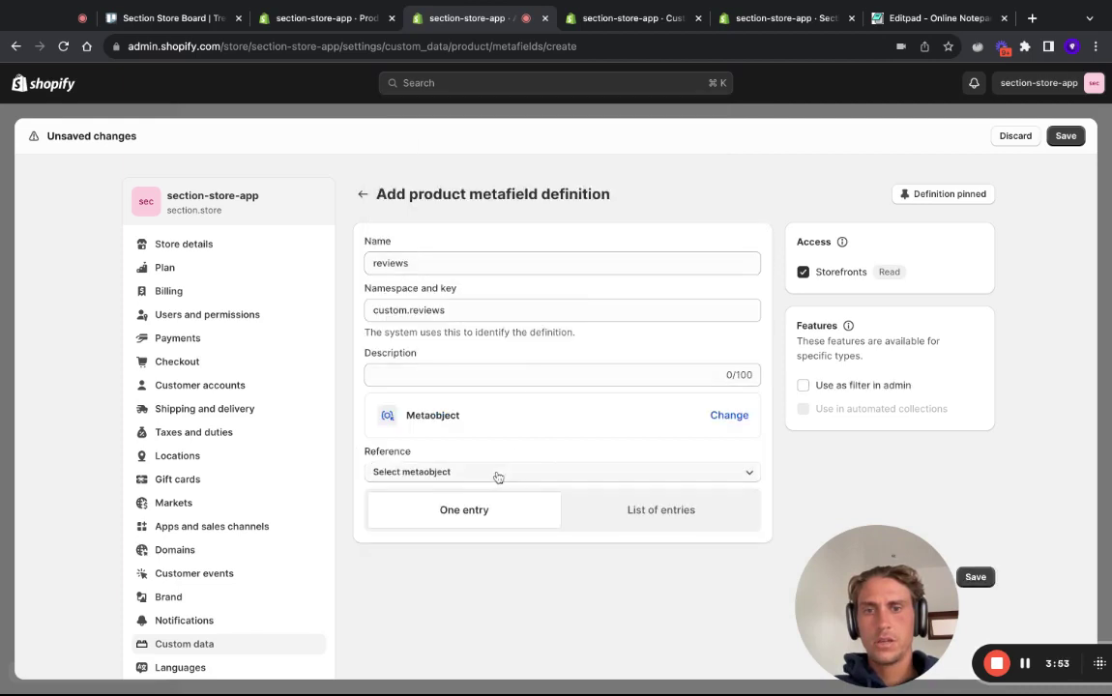
left_click(496, 473)
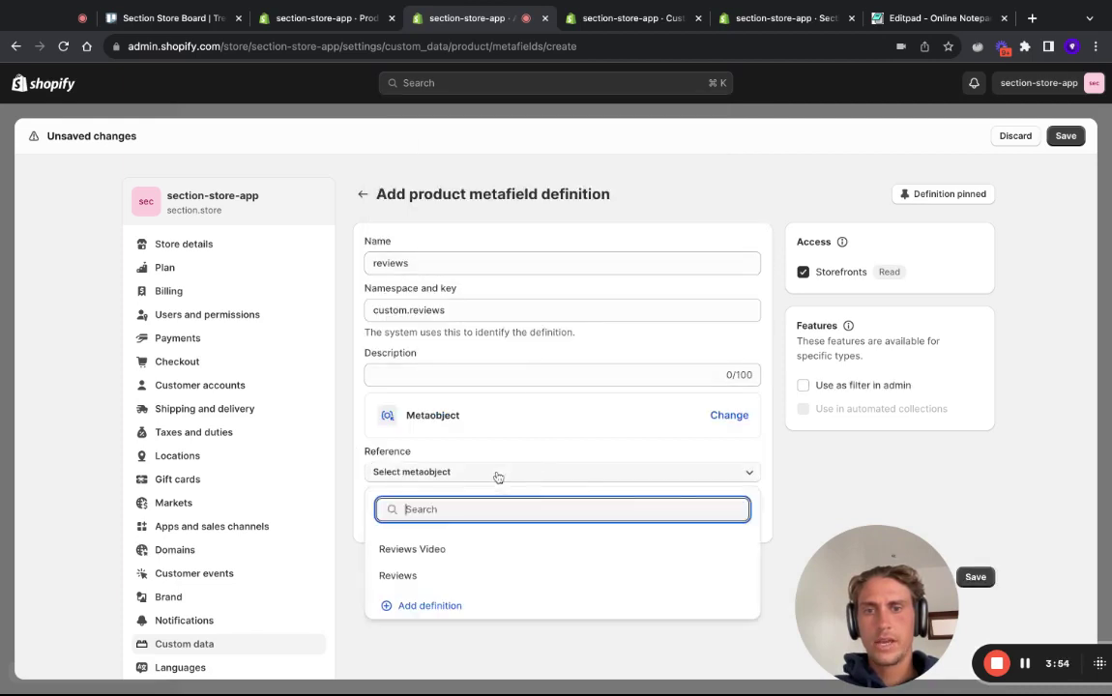
left_click(402, 578)
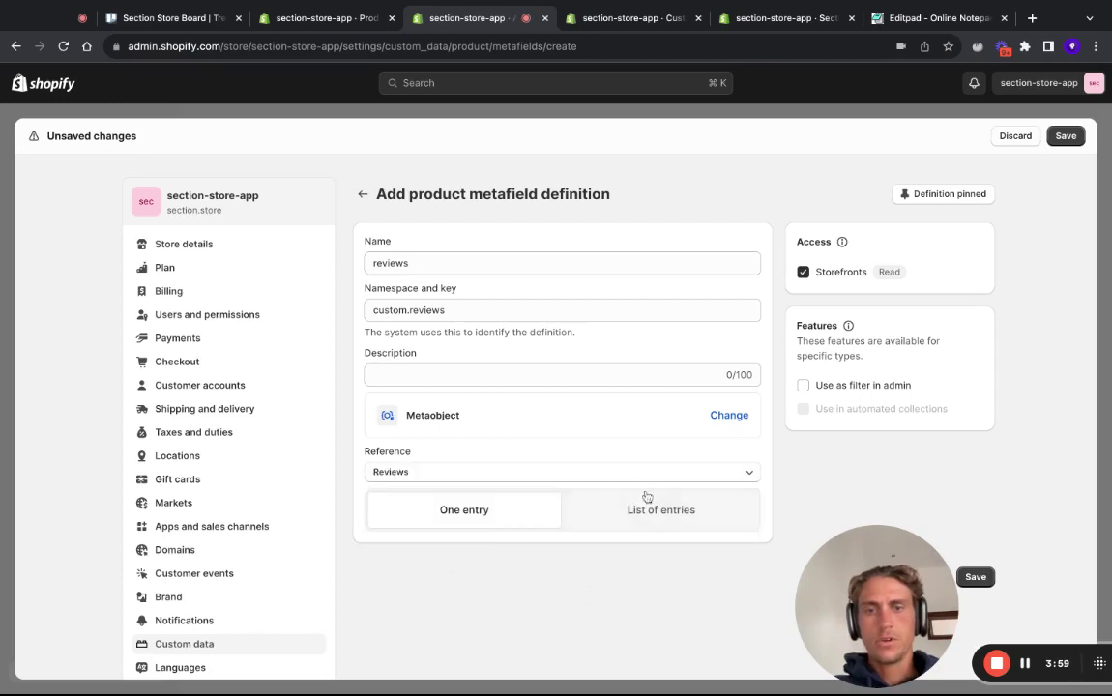
left_click(666, 520)
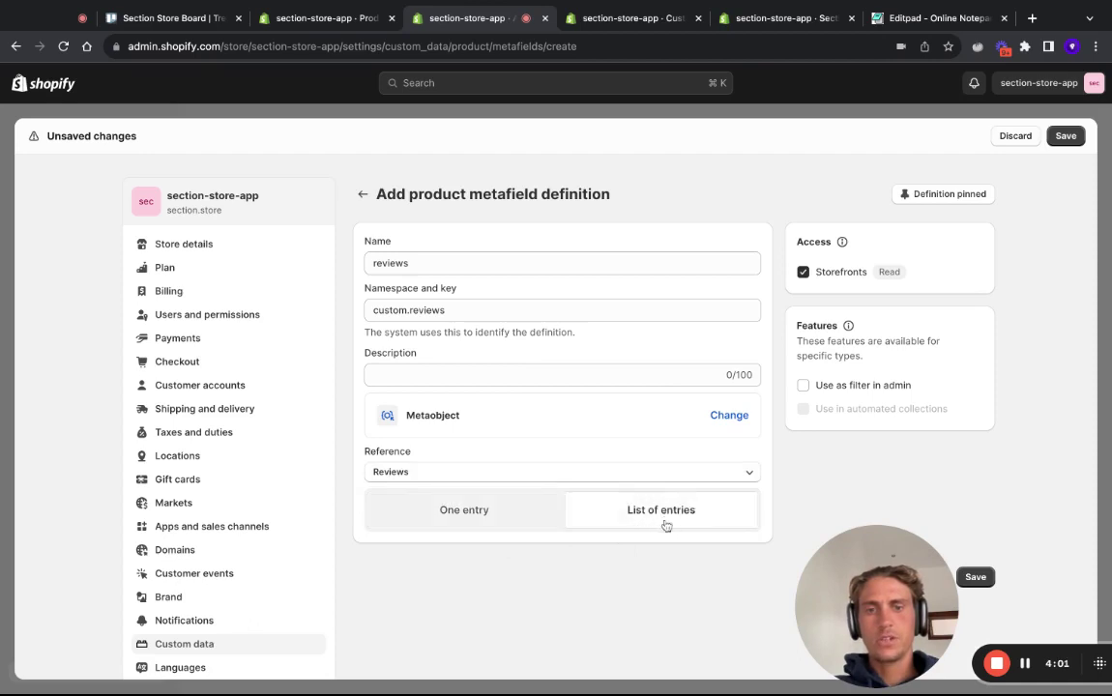
scroll(880, 425, "down", 2)
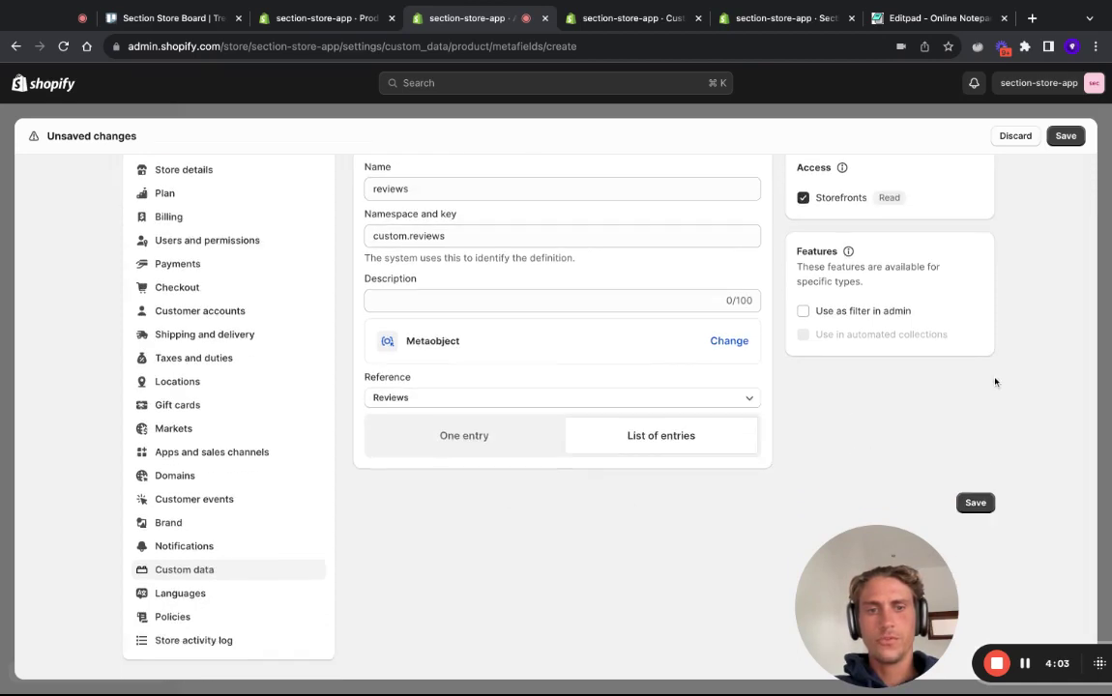
left_click(976, 502)
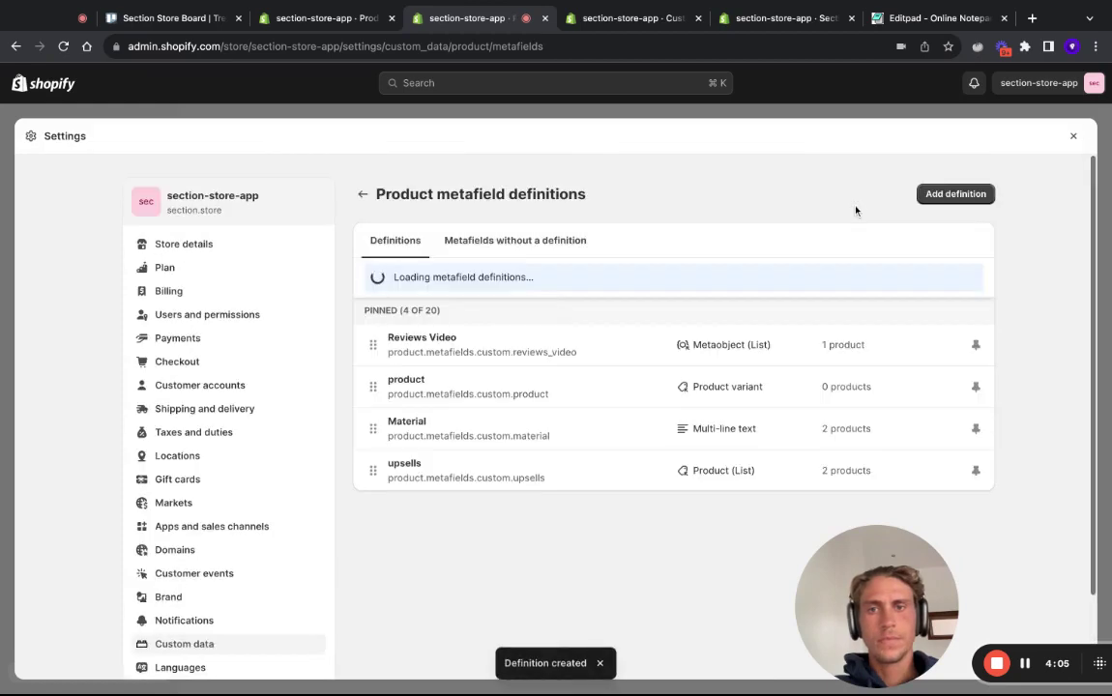
Create a new review entry from the product's reviews metafield, using the skincare portrait image.
left_click(1074, 135)
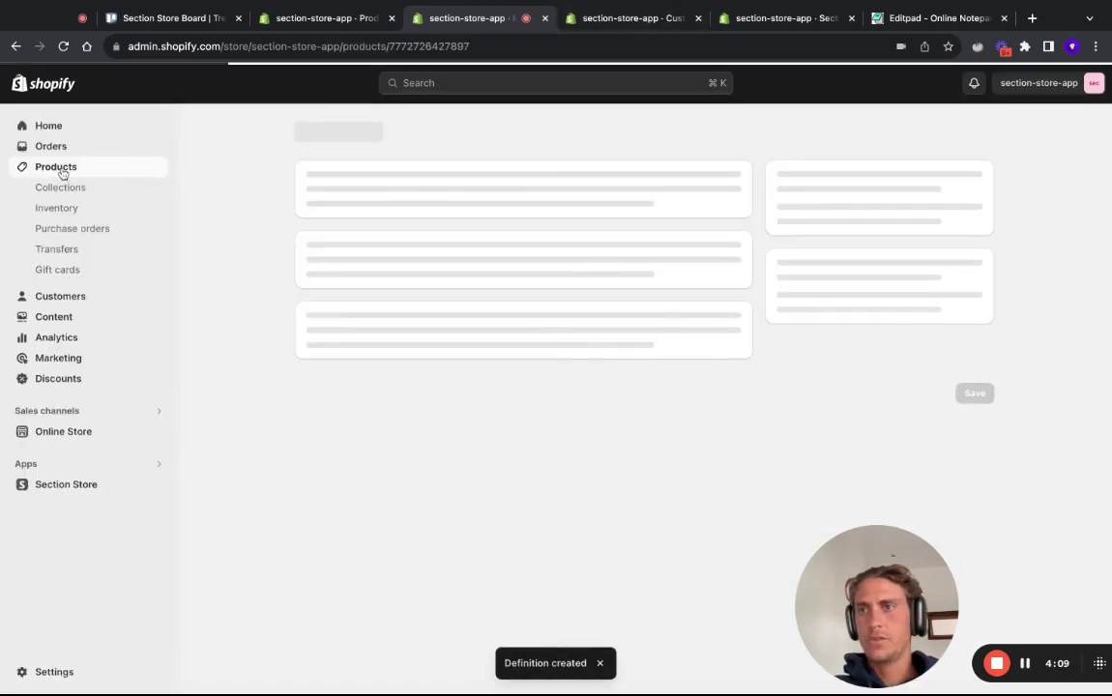
scroll(385, 273, "down", 2)
scroll(479, 377, "down", 5)
scroll(485, 389, "down", 3)
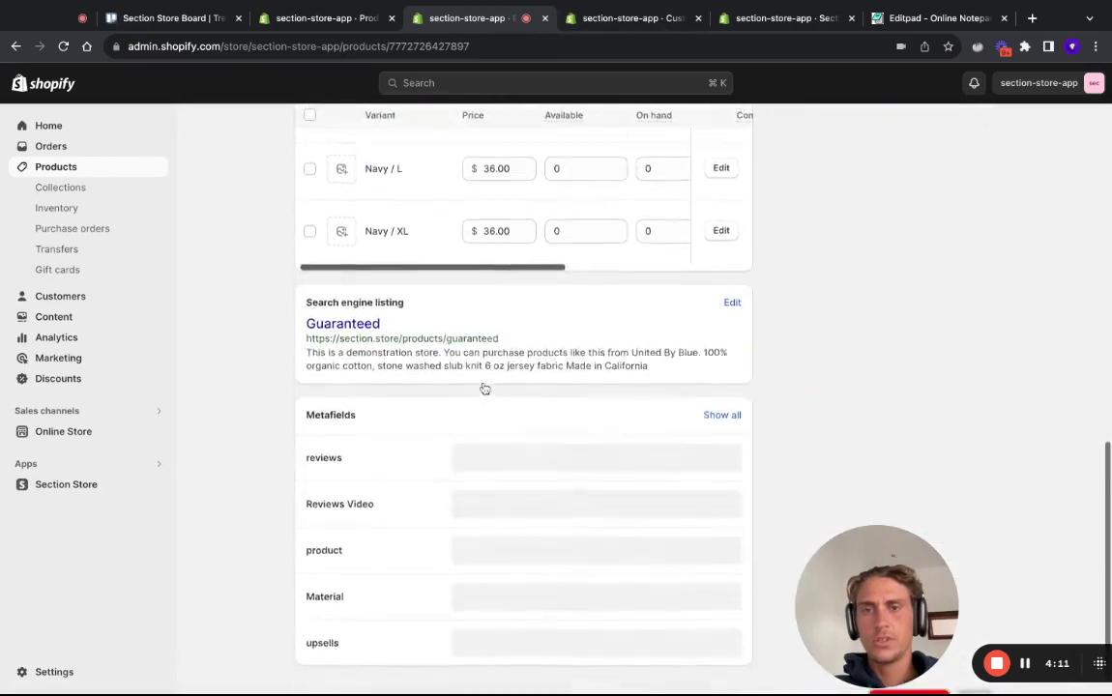
scroll(485, 389, "down", 1)
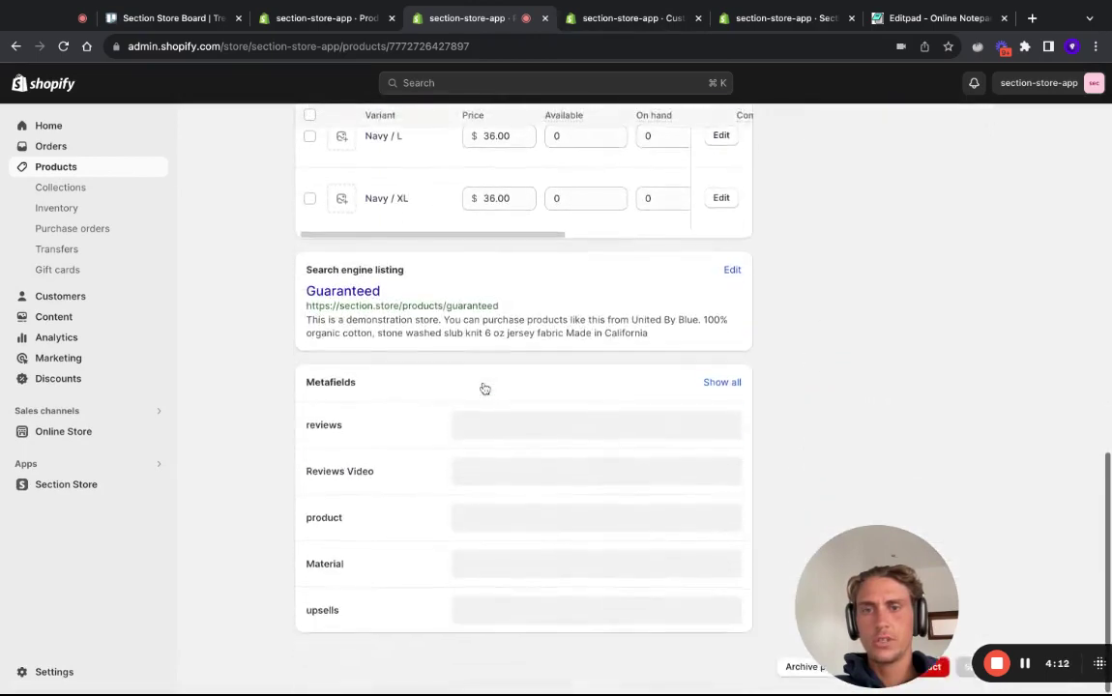
left_click(372, 439)
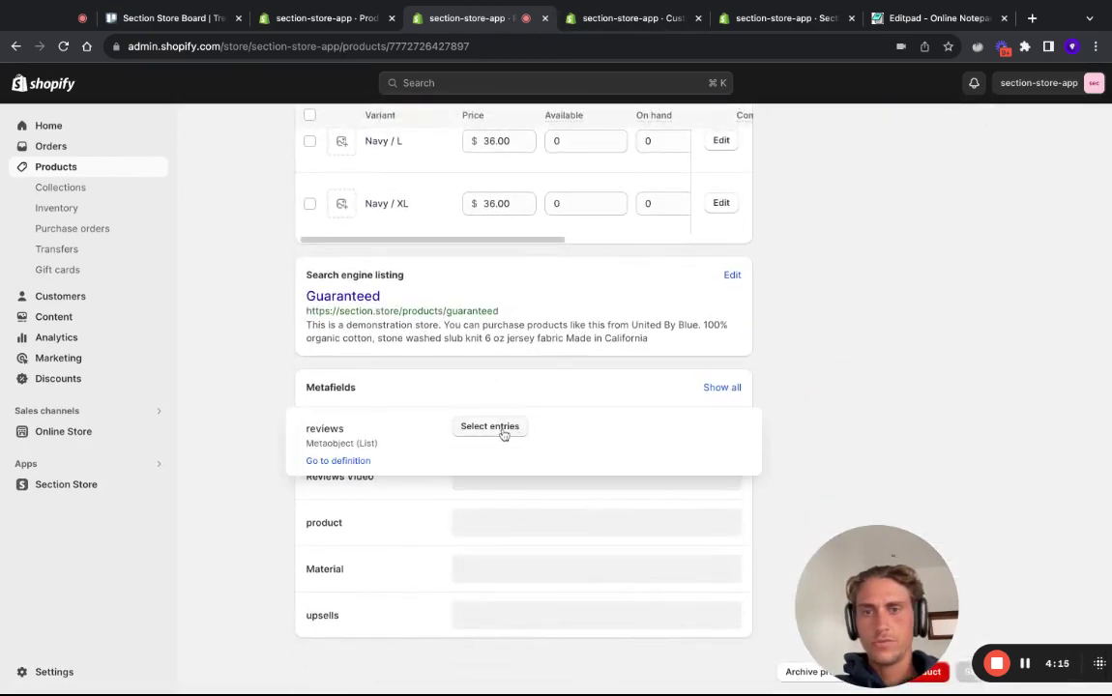
left_click(503, 432)
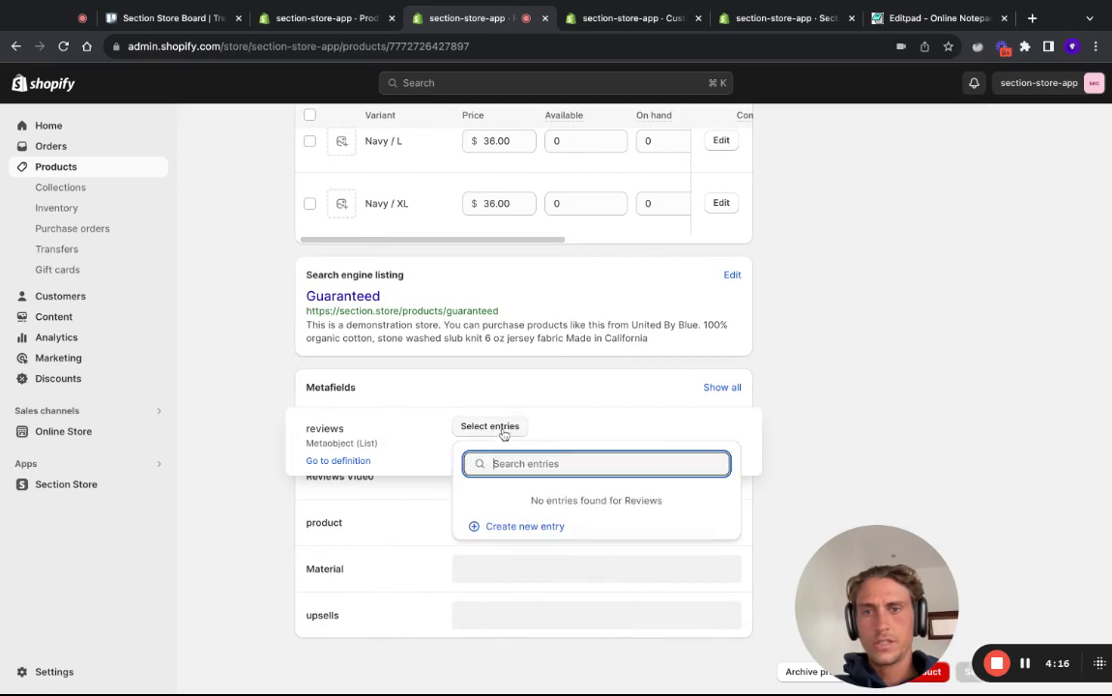
left_click(536, 527)
left_click(255, 245)
scroll(599, 319, "down", 2)
left_click(835, 399)
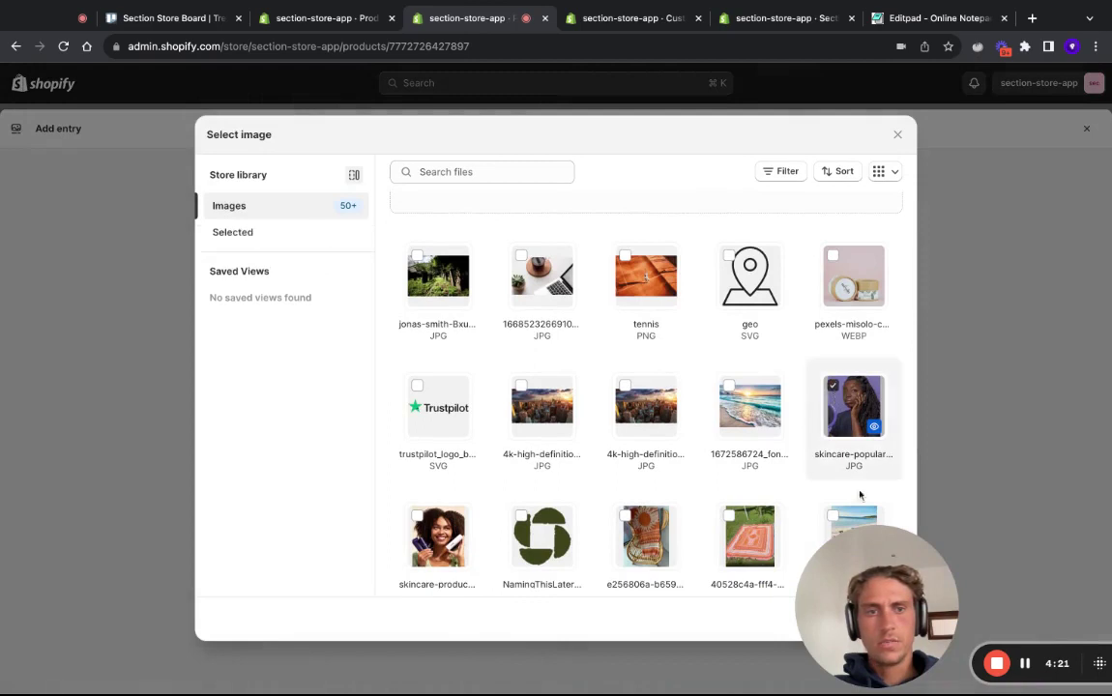
left_click(883, 619)
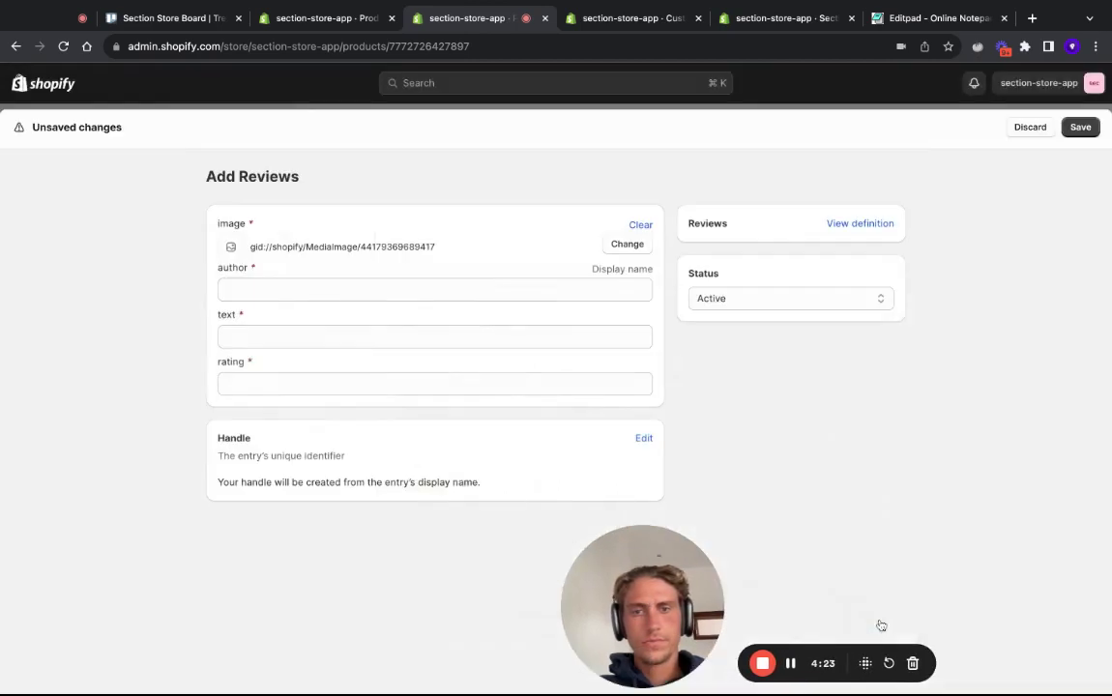
Enter the reviewer's name, paste her review text from the notes, rate 5 and save.
left_click(248, 289)
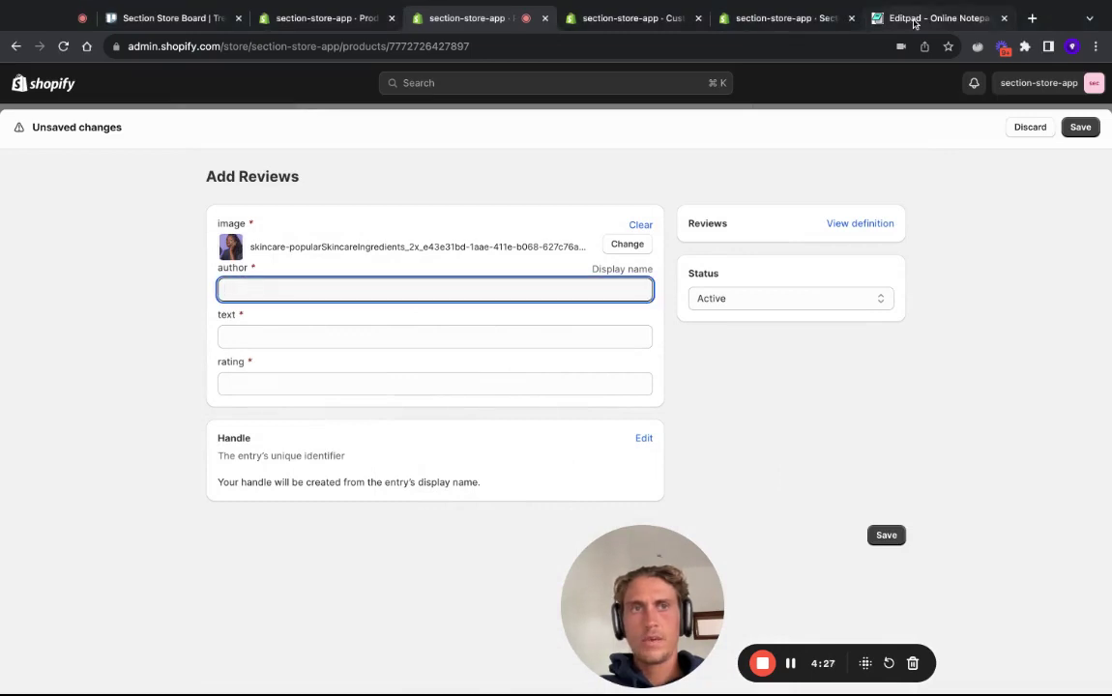
key("super+9")
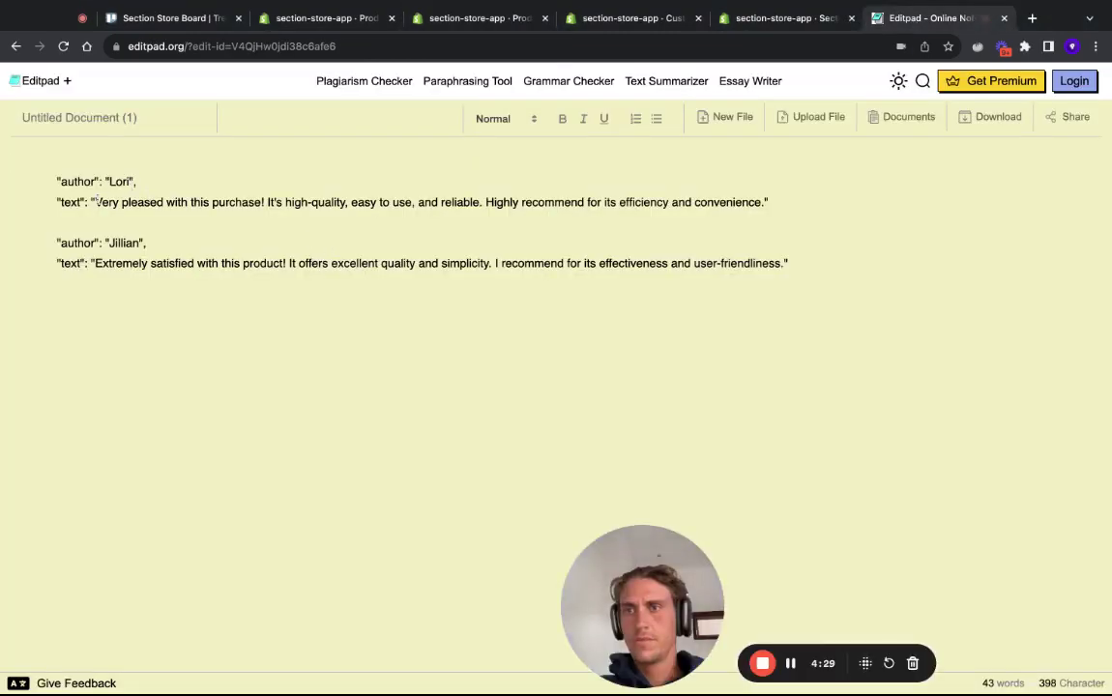
left_click_drag(96, 202, 763, 202)
key("ctrl+c")
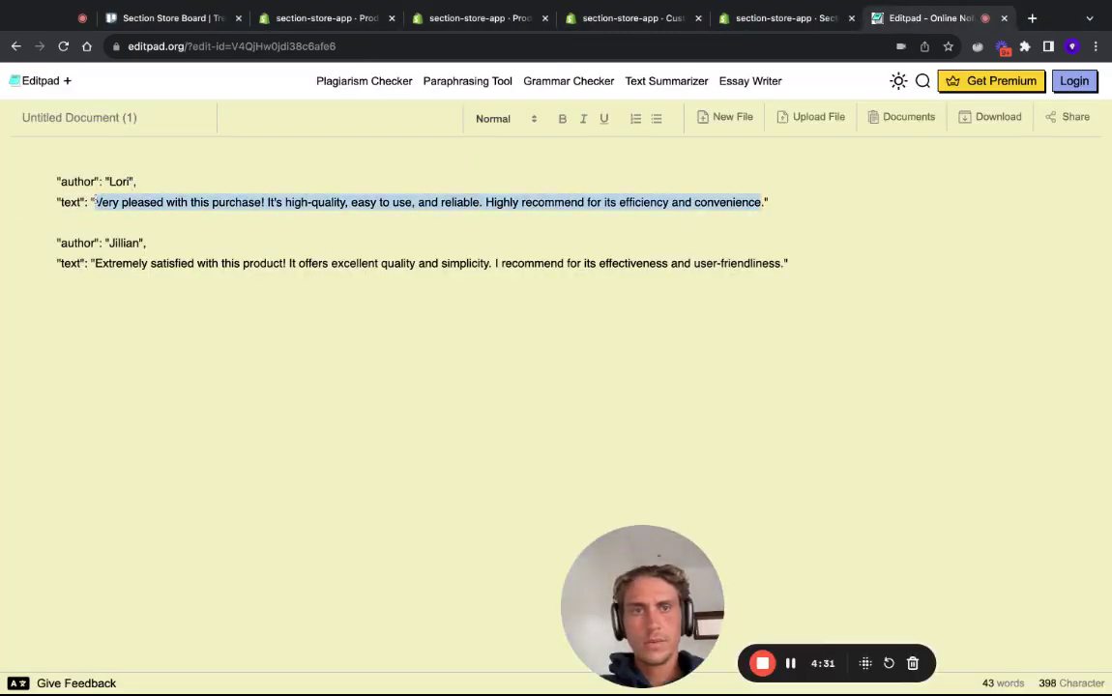
left_click(773, 18)
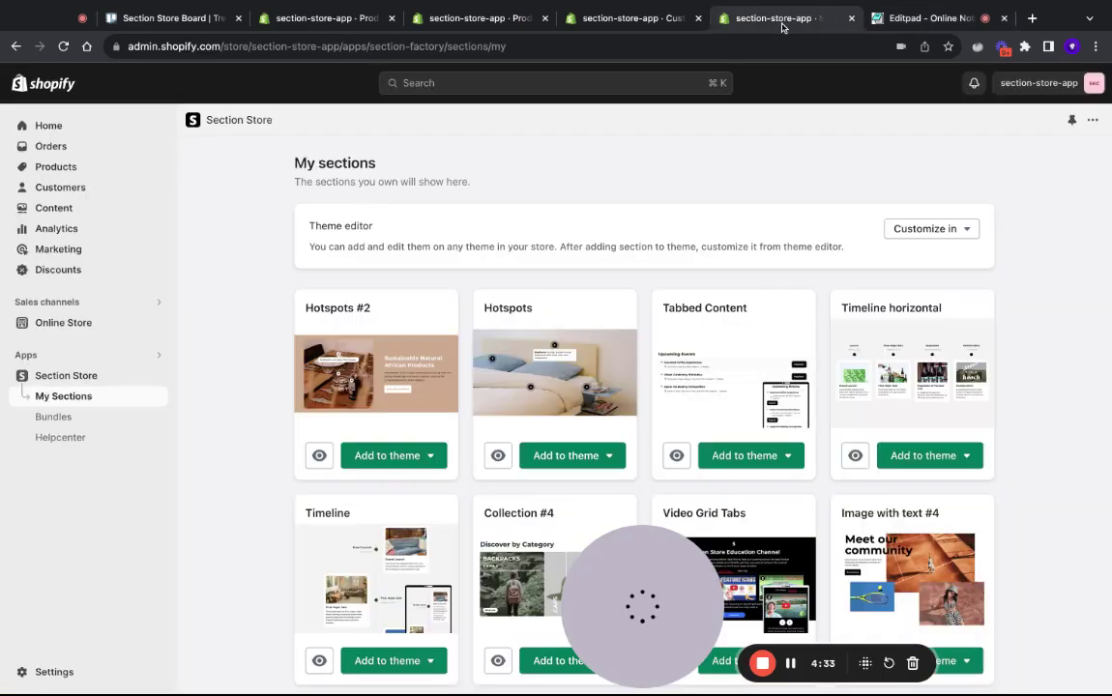
left_click(677, 20)
left_click(452, 19)
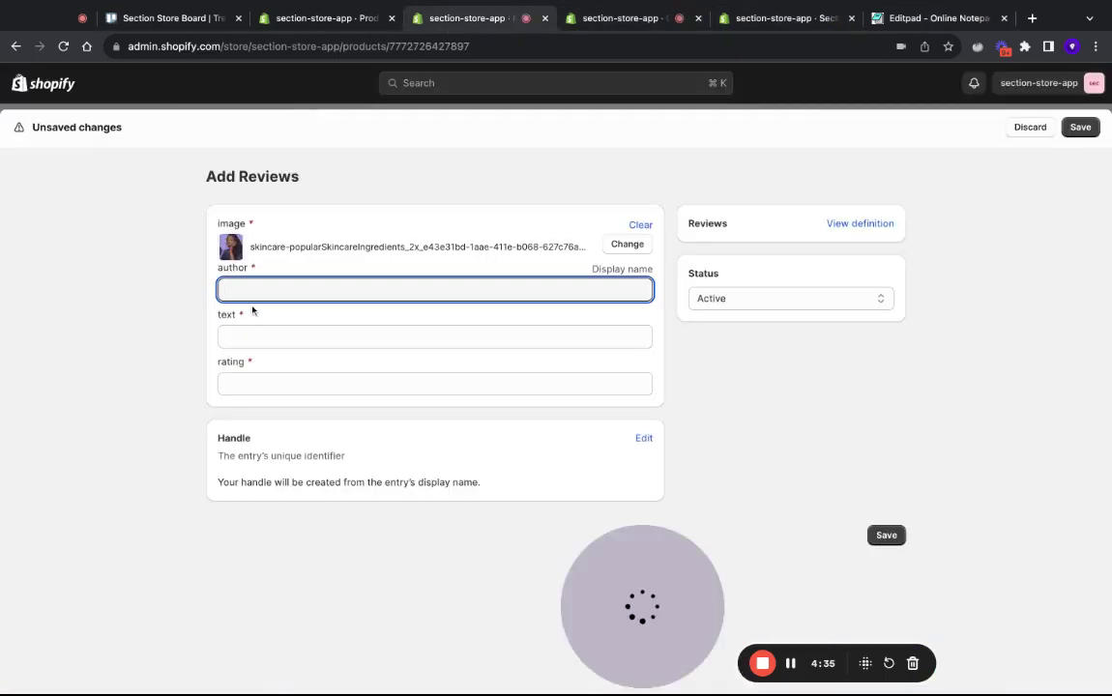
type("Lori")
key("Tab")
key("ctrl+v")
left_click(265, 379)
type("5")
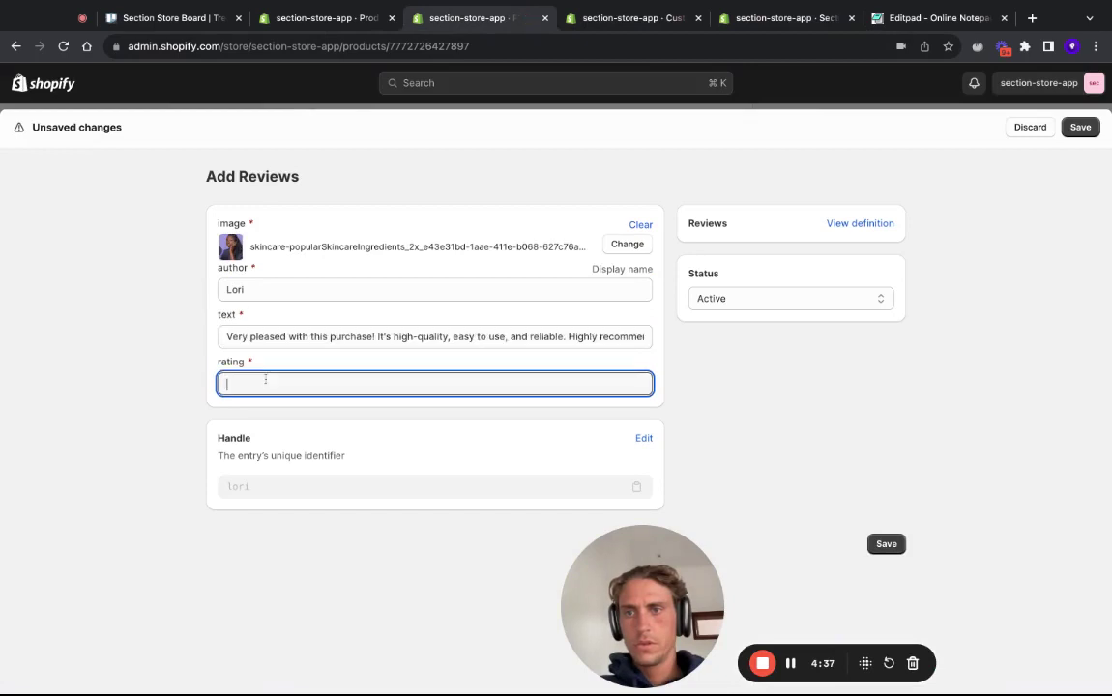
left_click(886, 544)
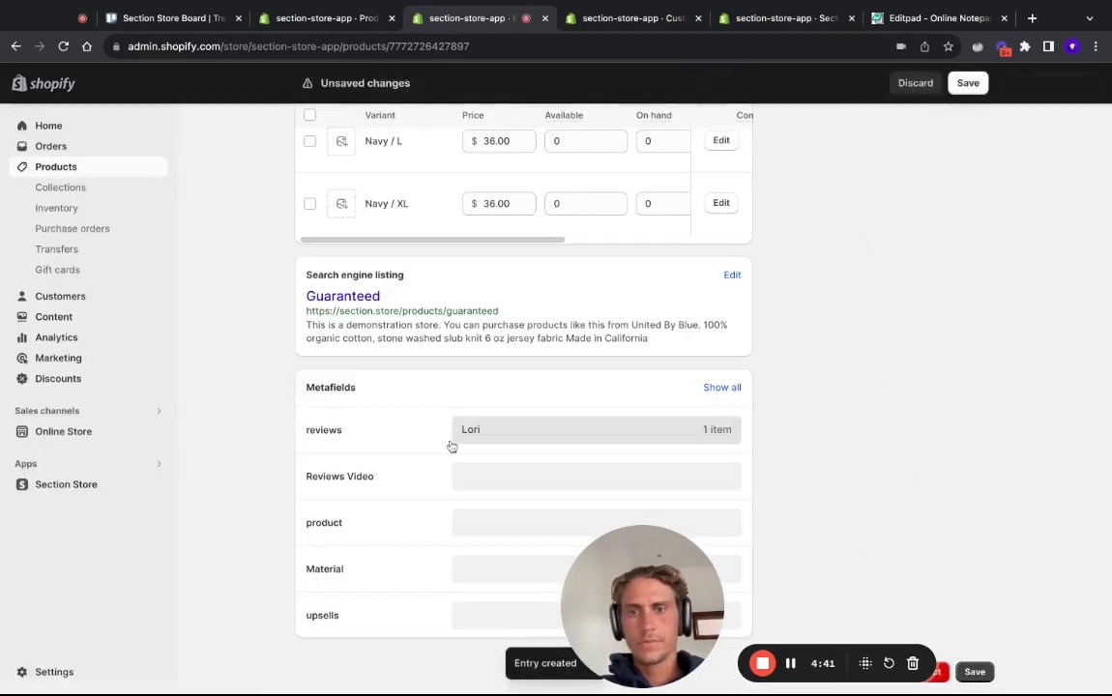
Start a second review entry and copy the second reviewer's text from the notes.
left_click(560, 429)
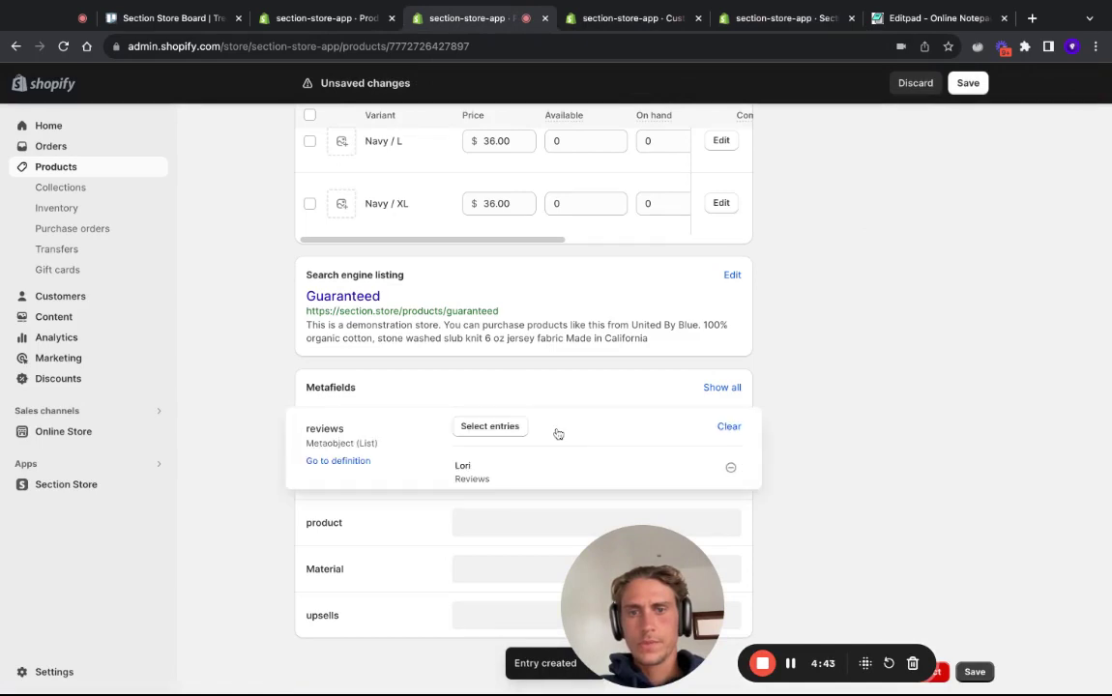
left_click(487, 427)
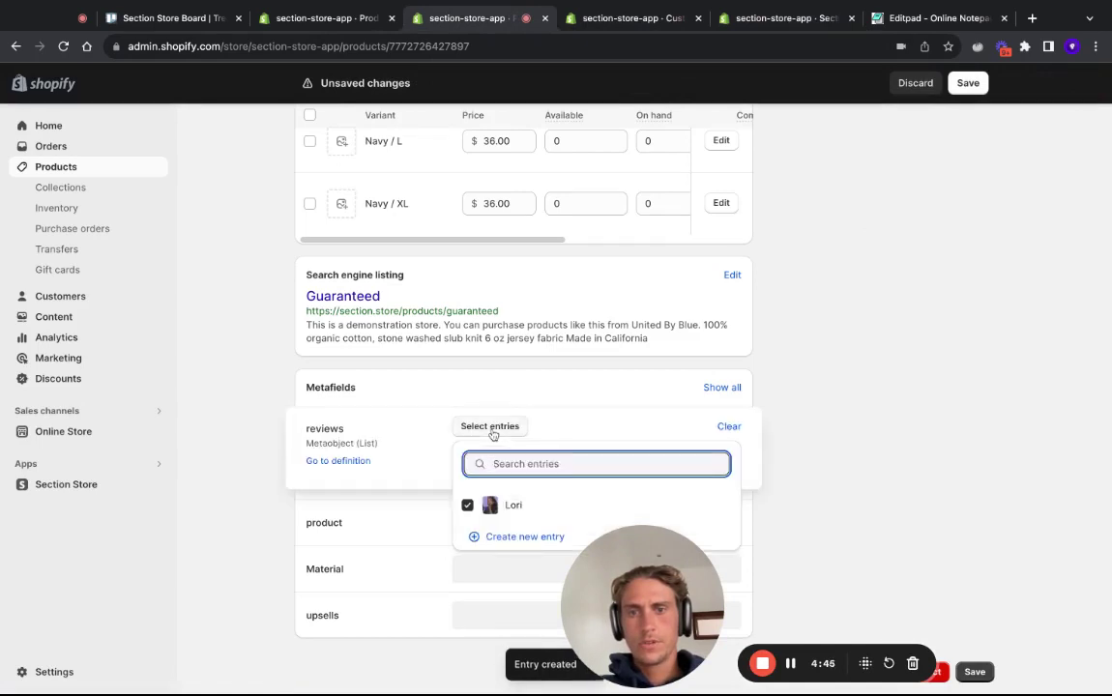
left_click(498, 538)
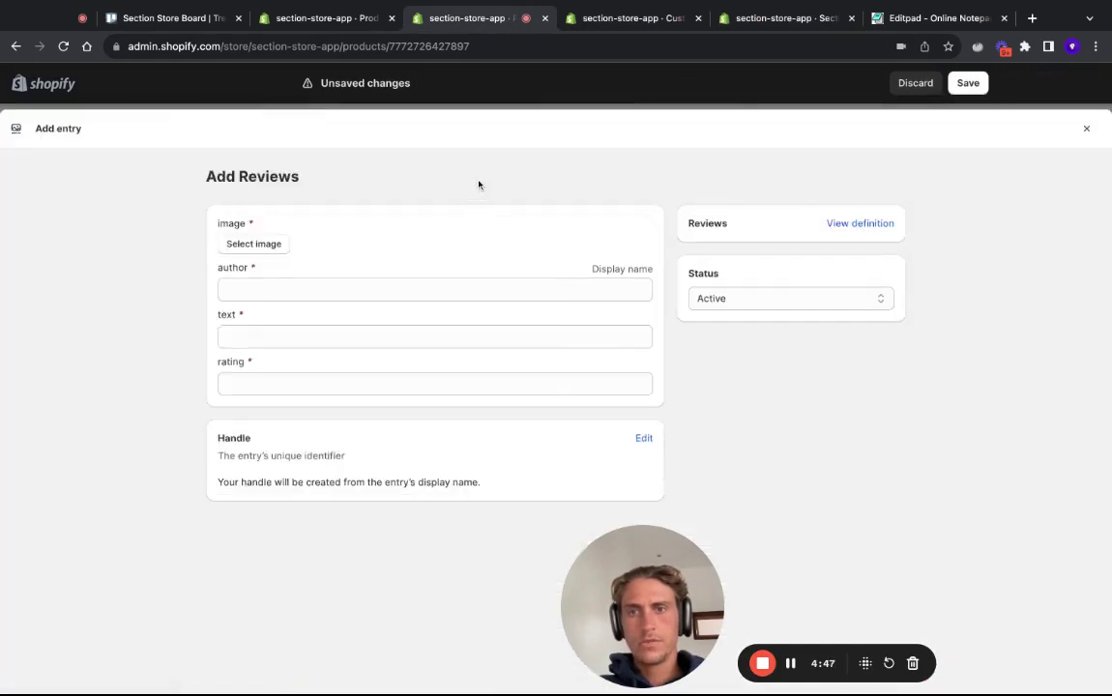
left_click(971, 18)
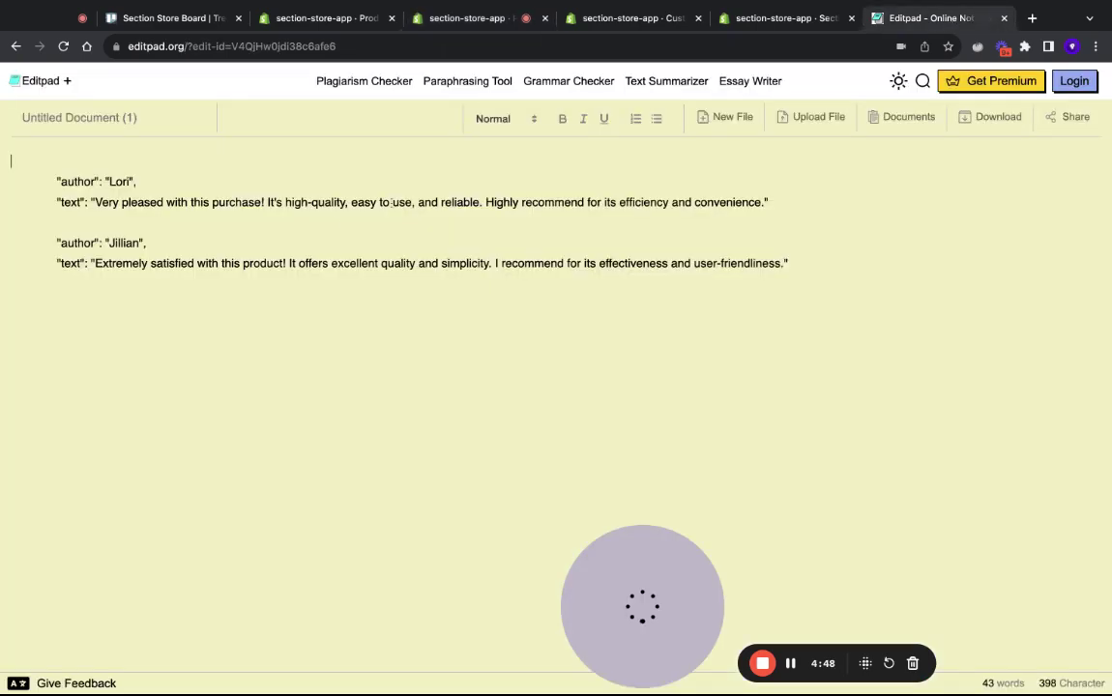
left_click(97, 262)
key("super+shift+Right")
key("ctrl+c")
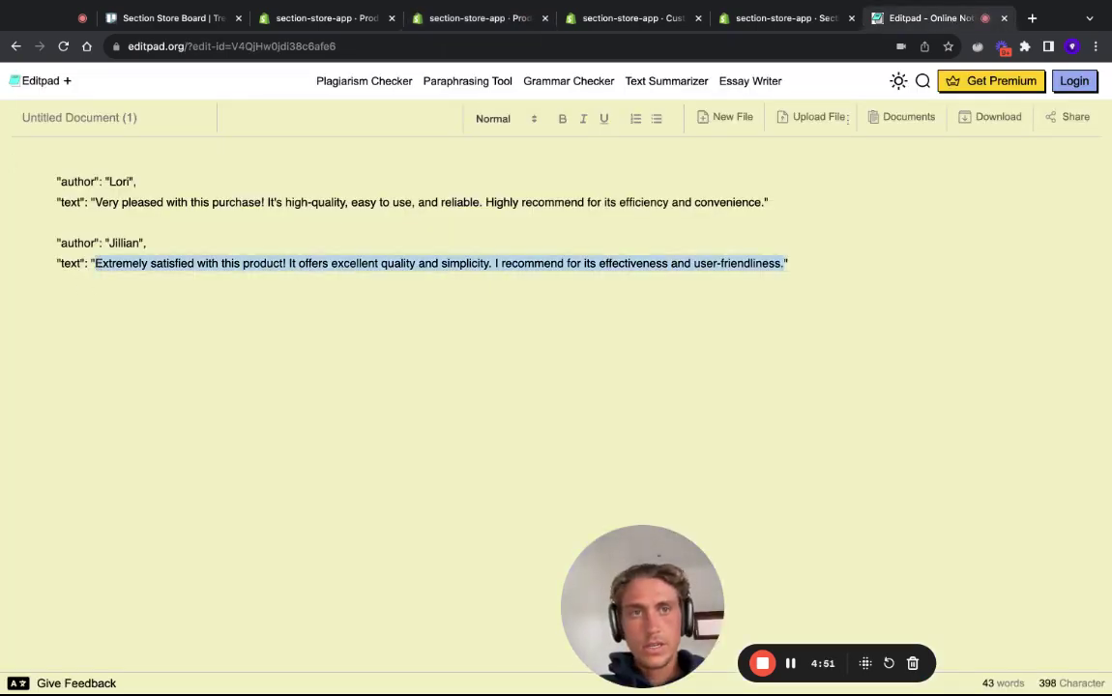
left_click(758, 17)
left_click(624, 17)
left_click(508, 17)
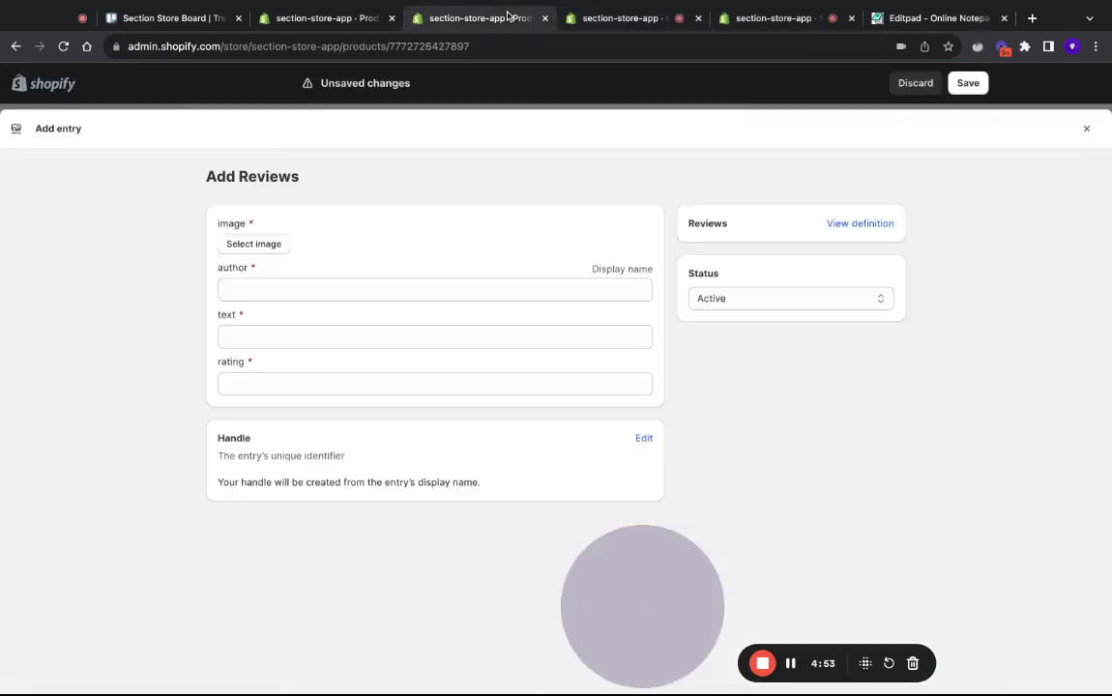
Fill in the reviewer's name, pasted text, rating 5 and the skincare photo, then save.
left_click(252, 286)
type("Jillian")
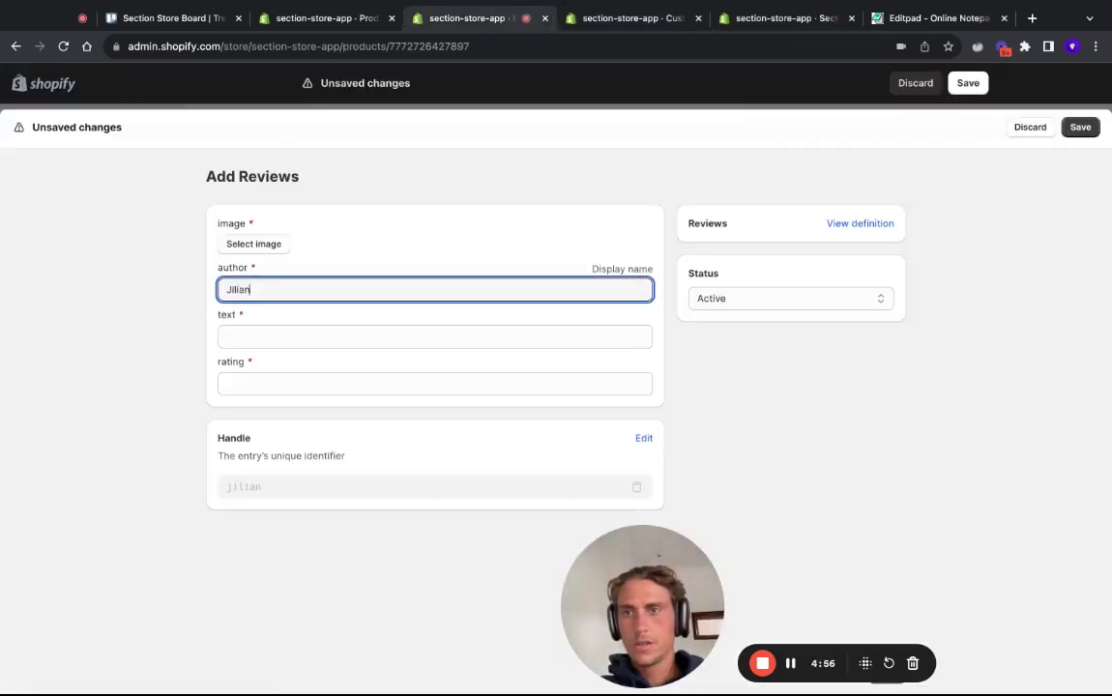
left_click(242, 336)
key("ctrl+v")
left_click(248, 381)
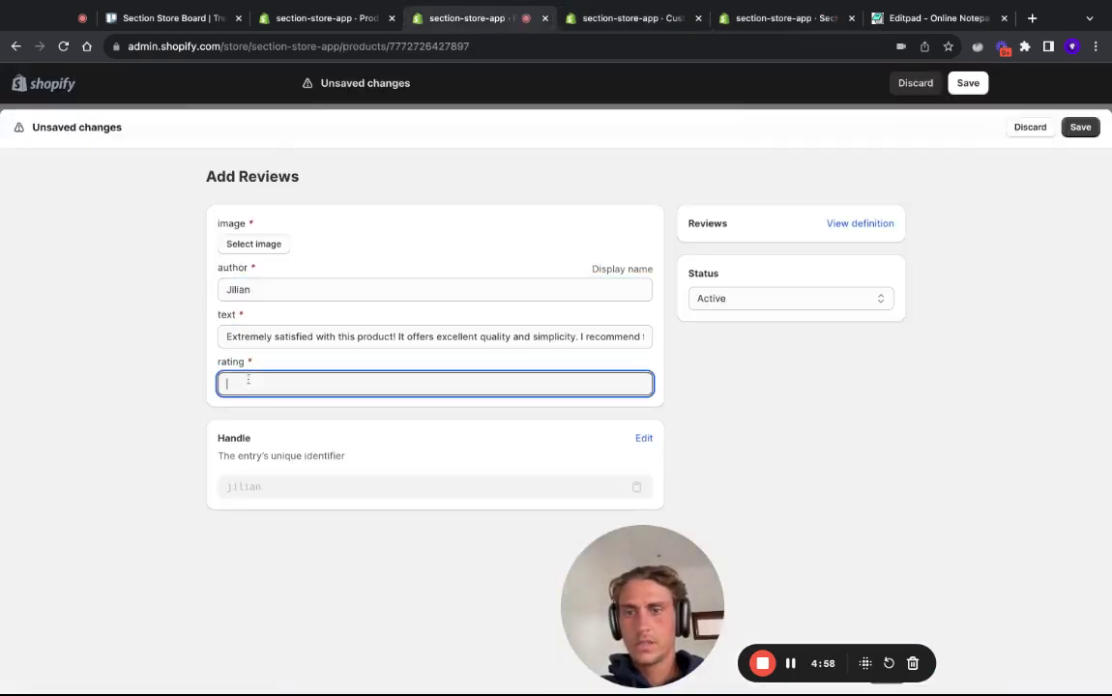
left_click(1079, 127)
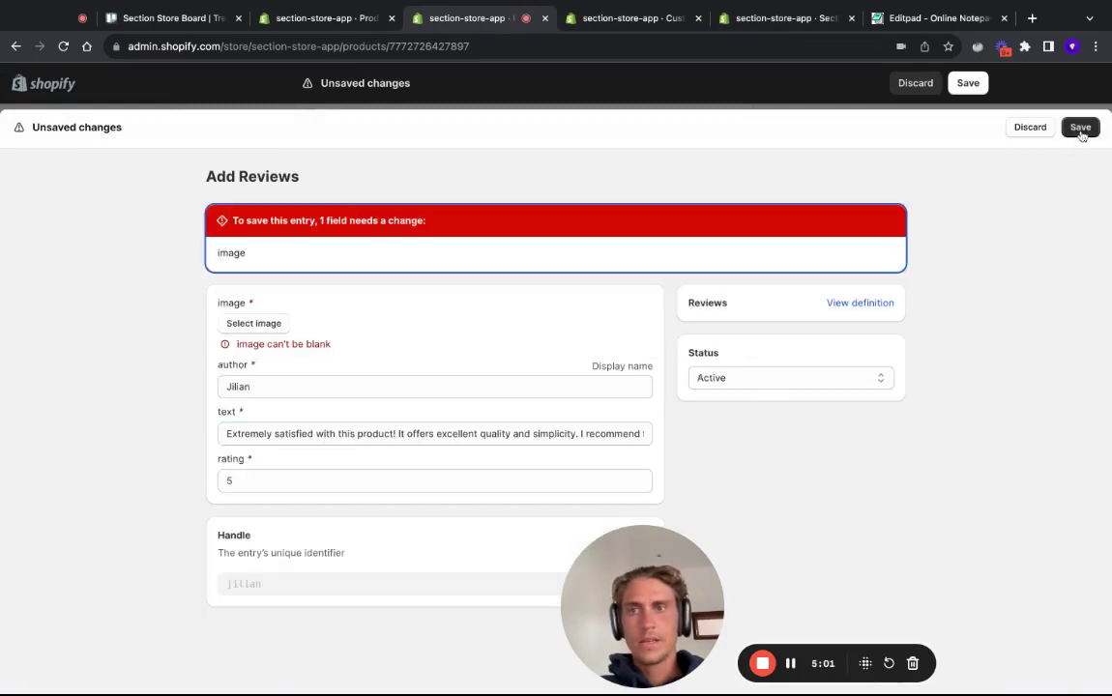
left_click(272, 325)
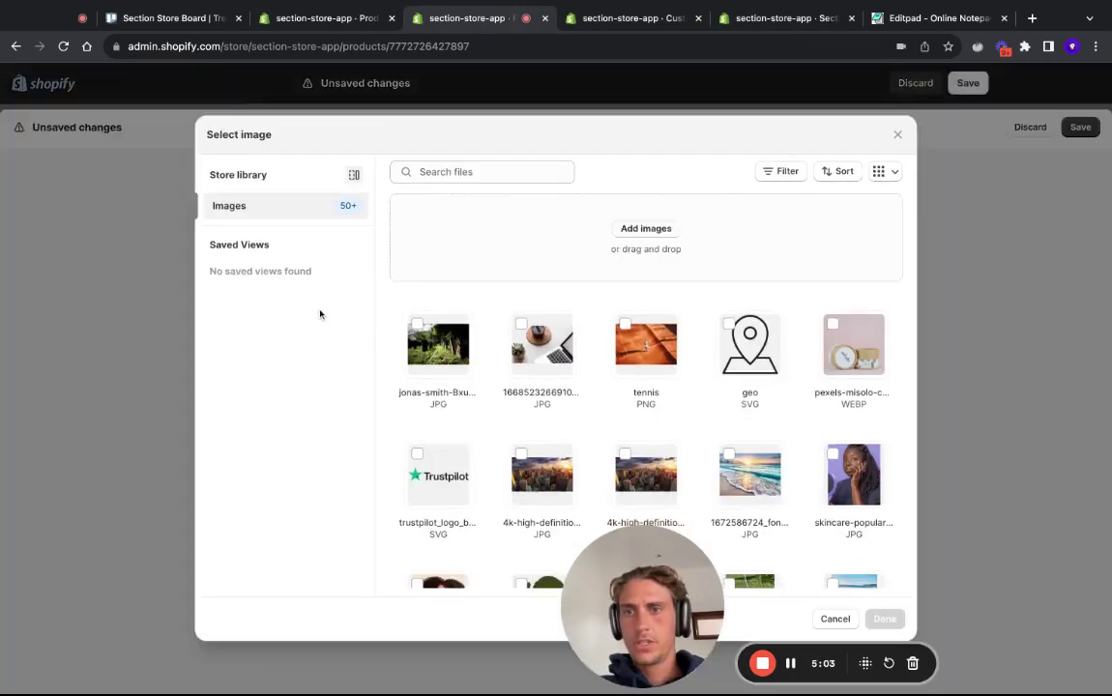
scroll(637, 346, "down", 2)
left_click(438, 418)
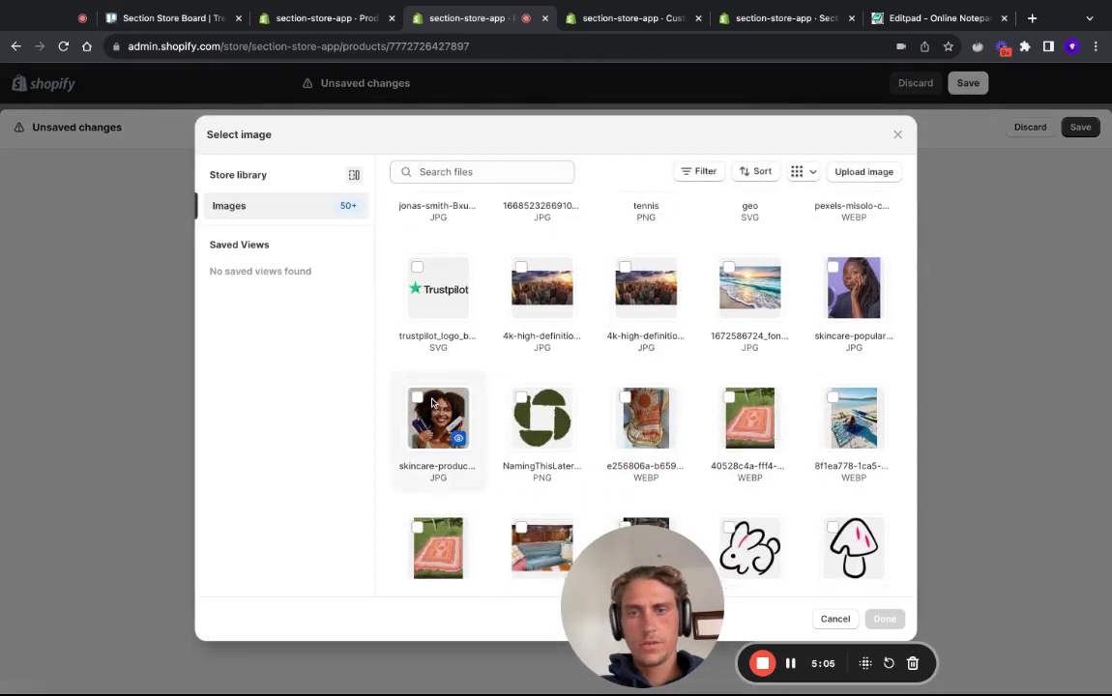
left_click(884, 619)
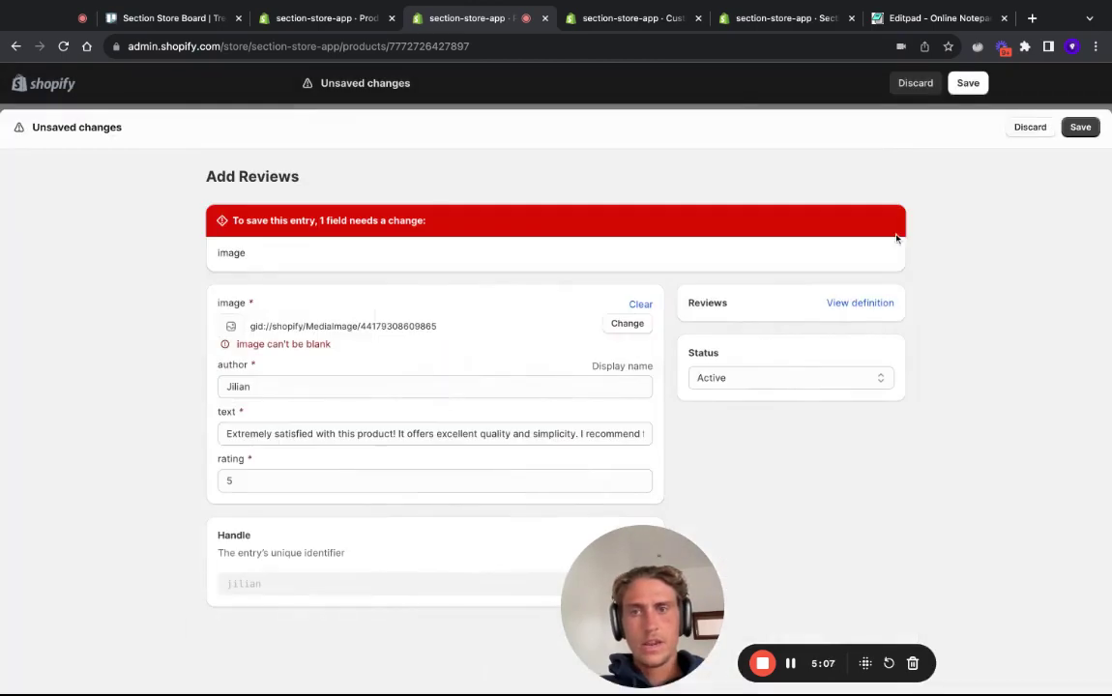
left_click(1081, 128)
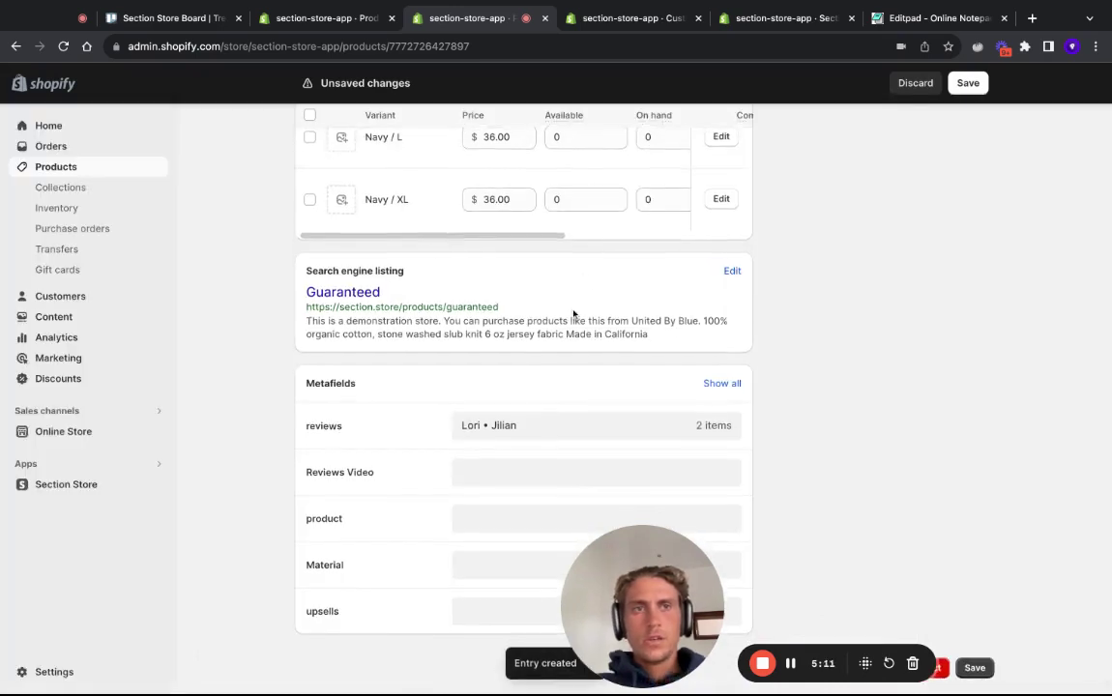
Save the Guaranteed product with its Lori and Jilian reviews, then return to the admin tabs.
left_click(968, 83)
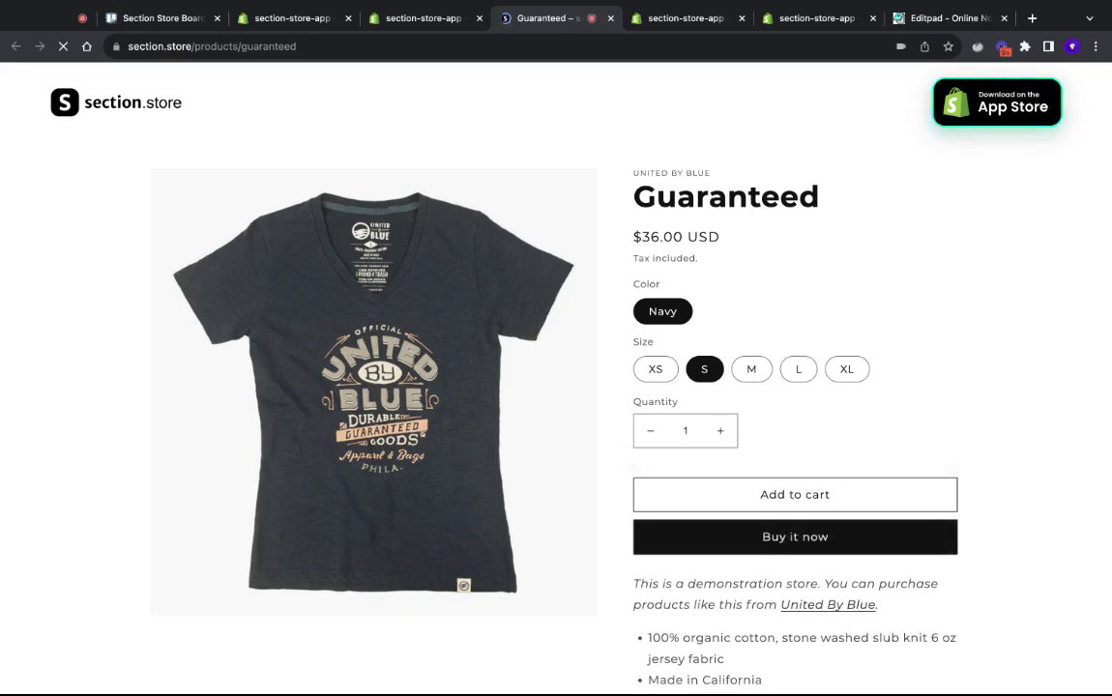
left_click(408, 16)
left_click(290, 17)
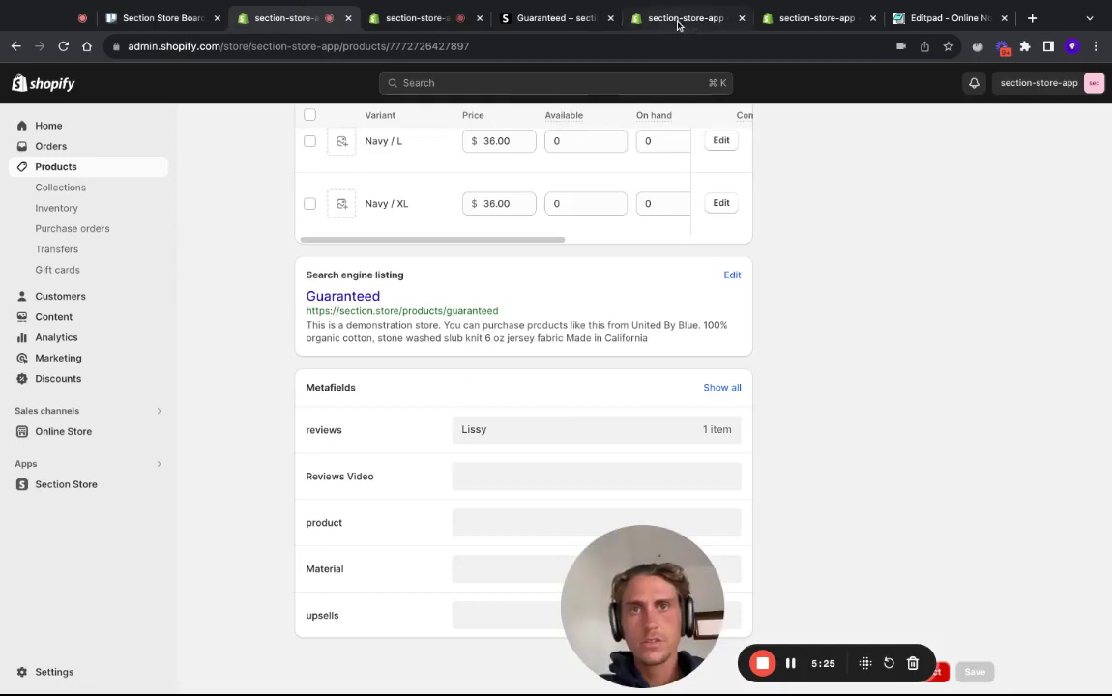
Set the SS - Product Reviews section's Reviews Metafield key to 'Reviews' and save the theme.
left_click(667, 17)
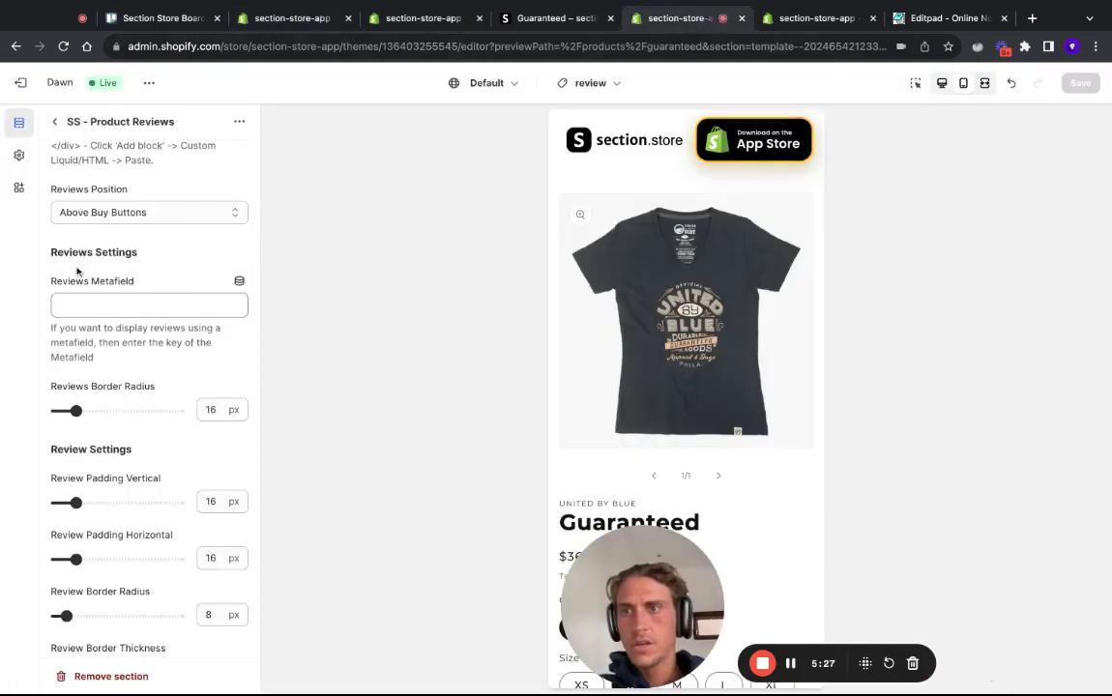
scroll(125, 220, "up", 2)
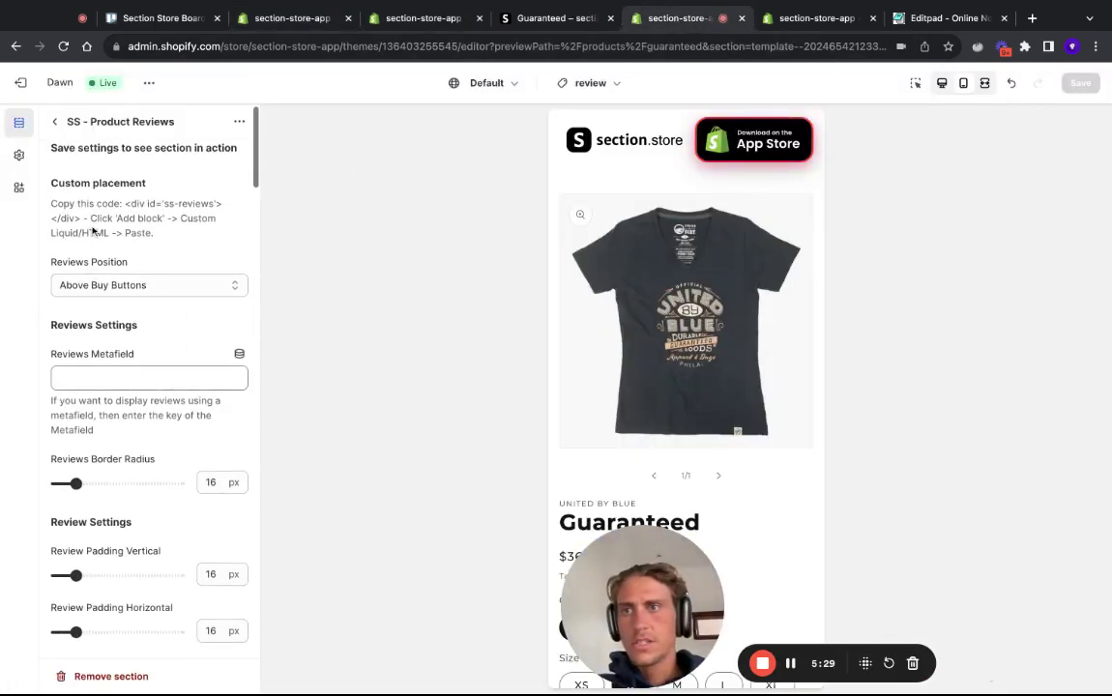
left_click(110, 378)
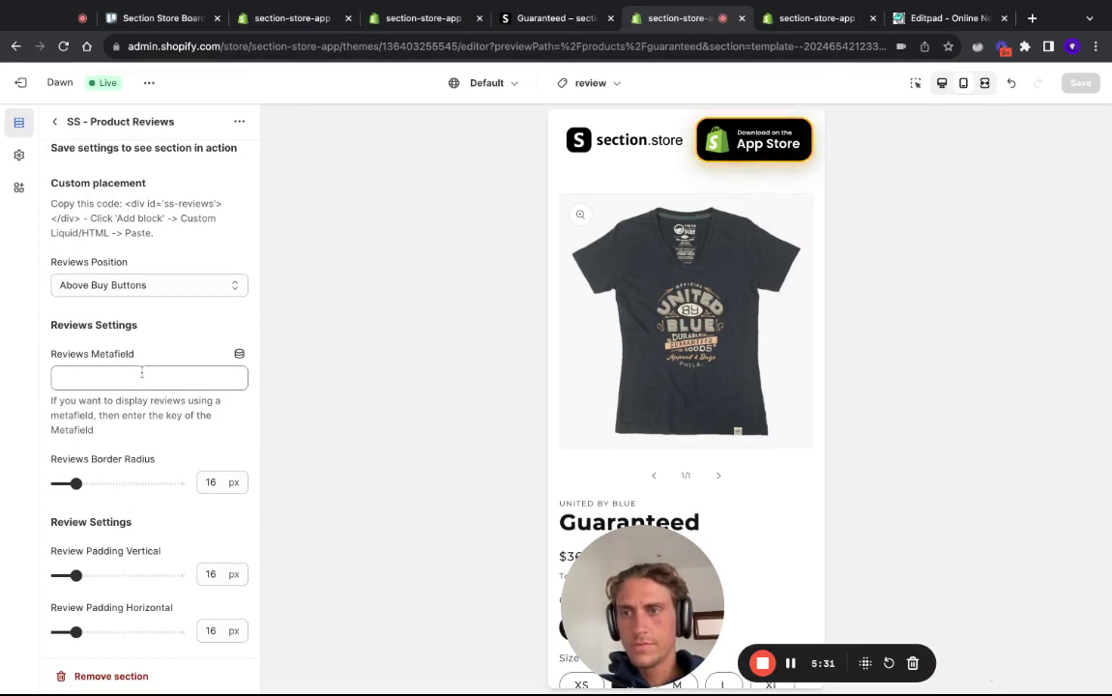
type("Reviews")
double_click(116, 381)
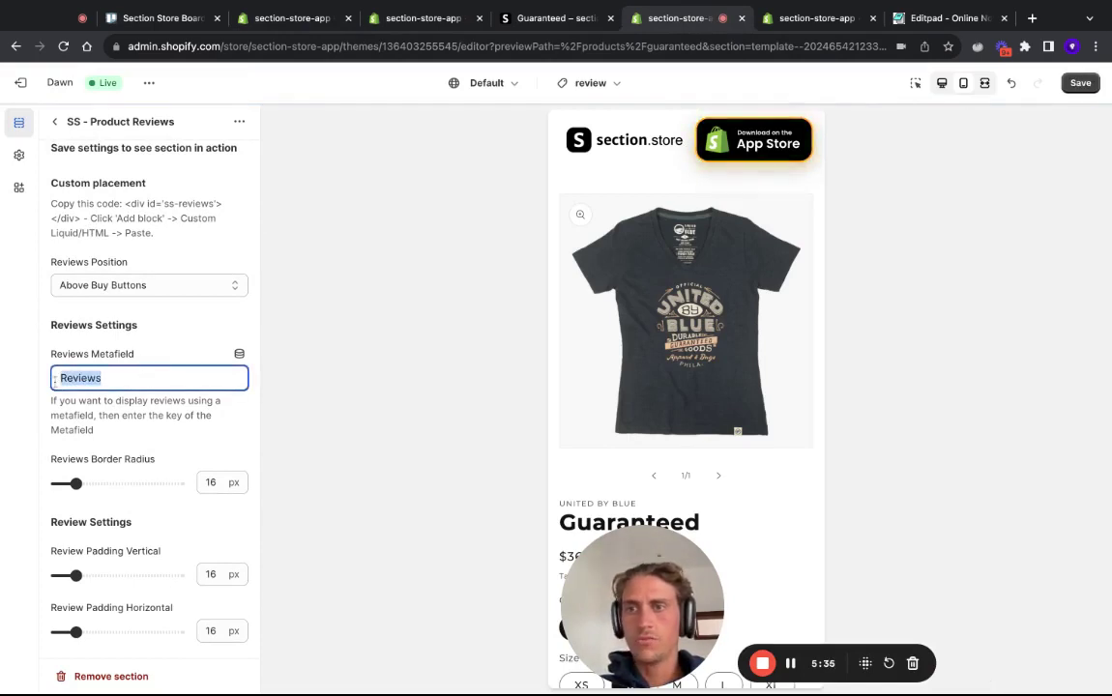
left_click(1083, 83)
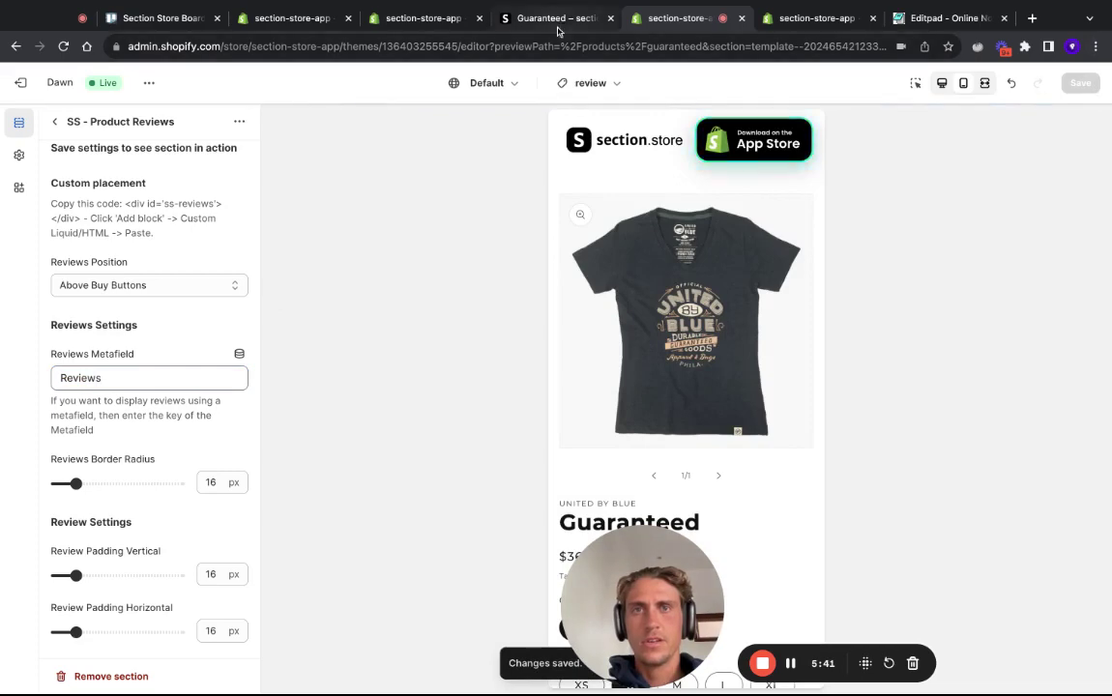
Advance the preview's review carousel to the next review, then view the live Guaranteed product page.
scroll(617, 207, "down", 5)
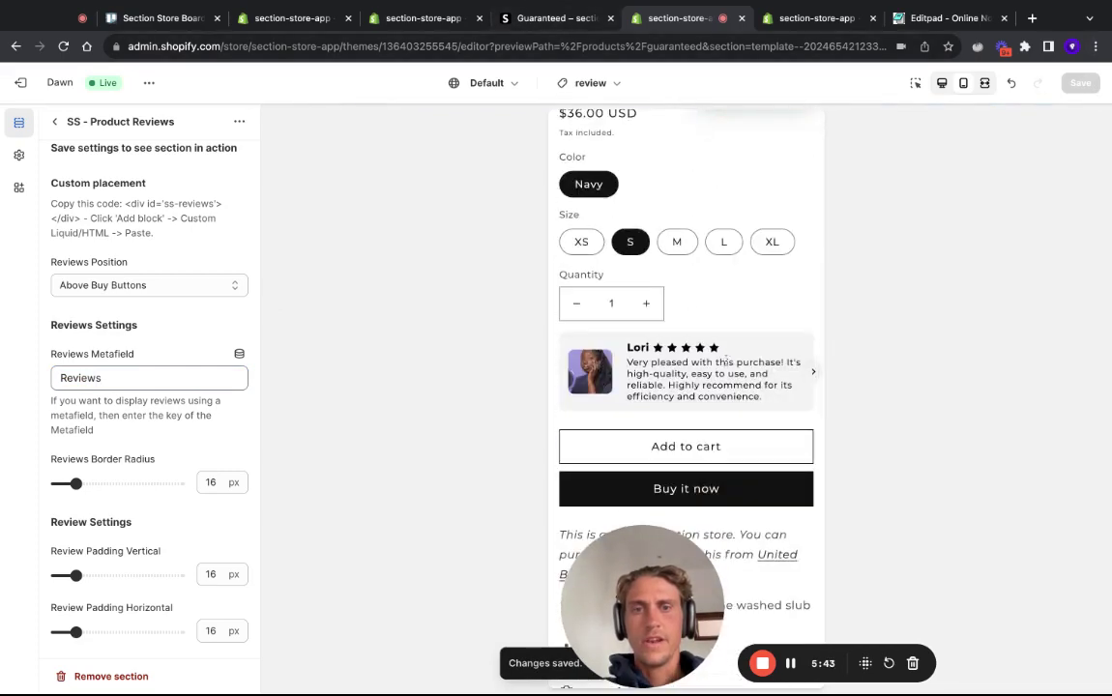
left_click(811, 376)
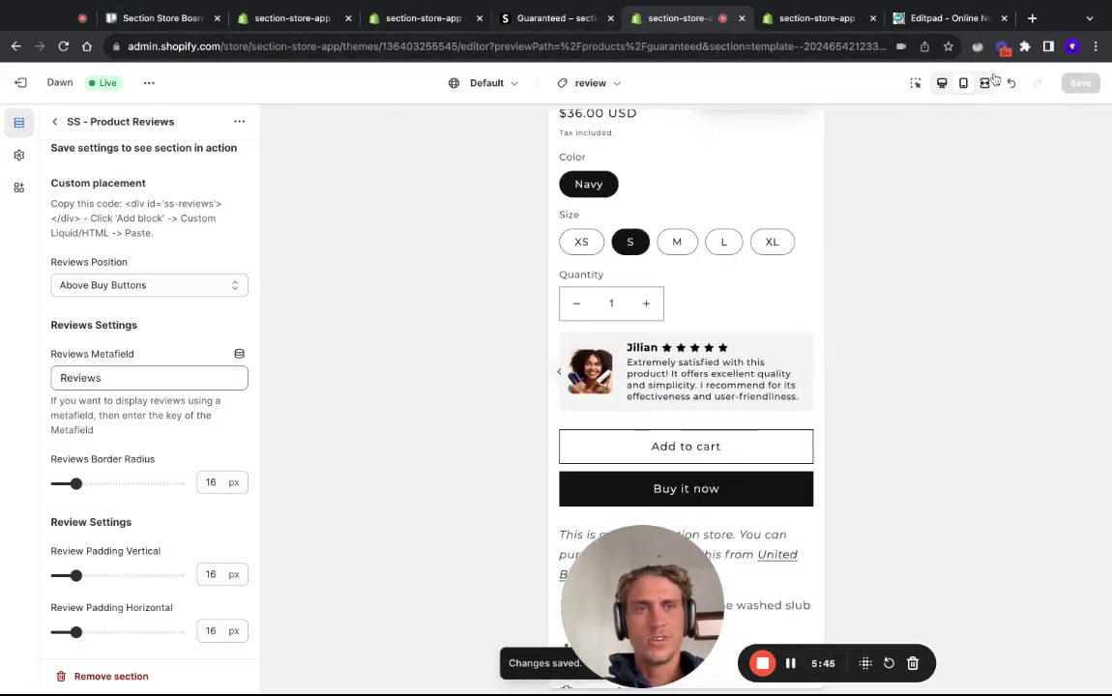
left_click(986, 83)
scroll(872, 189, "up", 3)
scroll(782, 268, "up", 3)
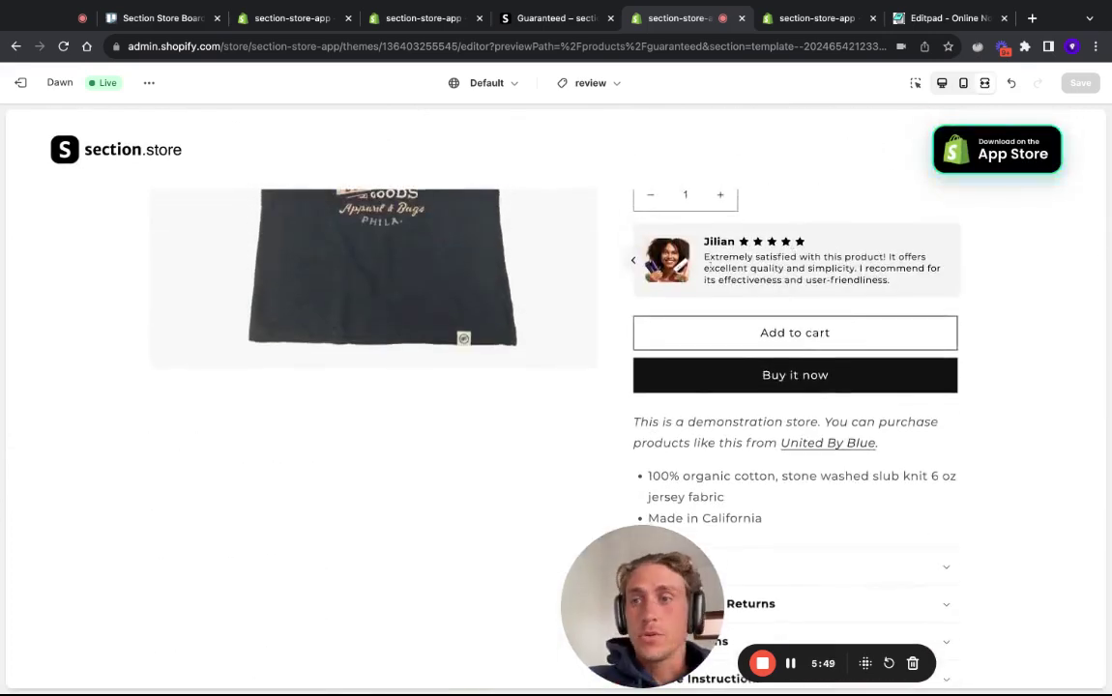
left_click(564, 27)
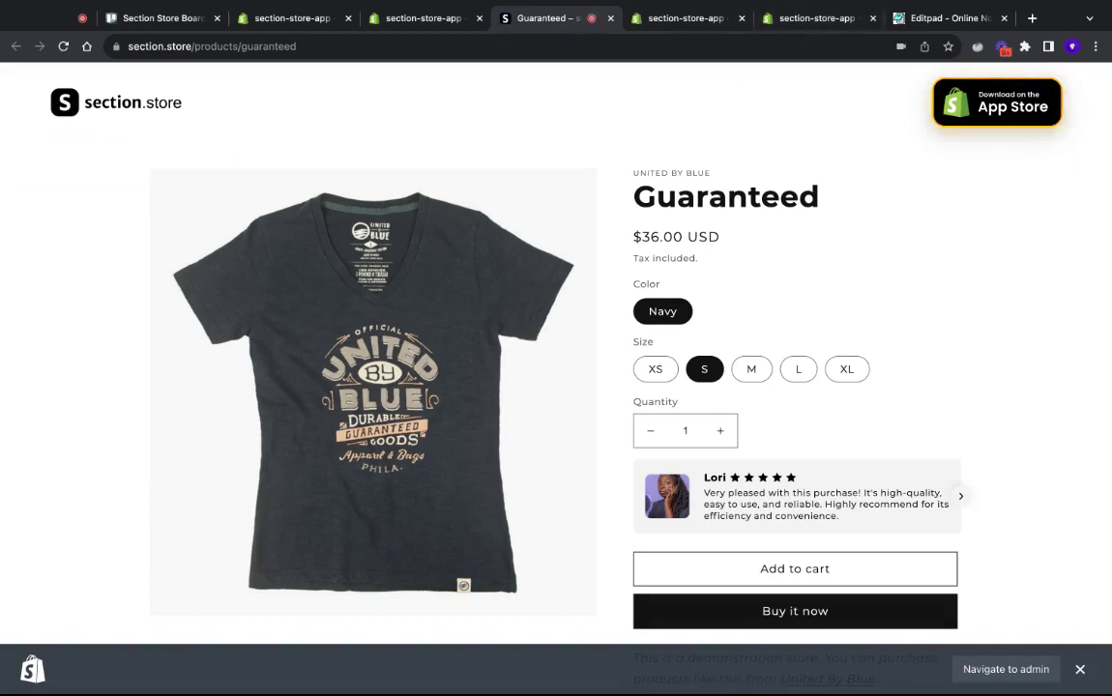
Browse the admin Products list, then go back to the theme editor previewing the Guaranteed product.
left_click(687, 17)
left_click(788, 17)
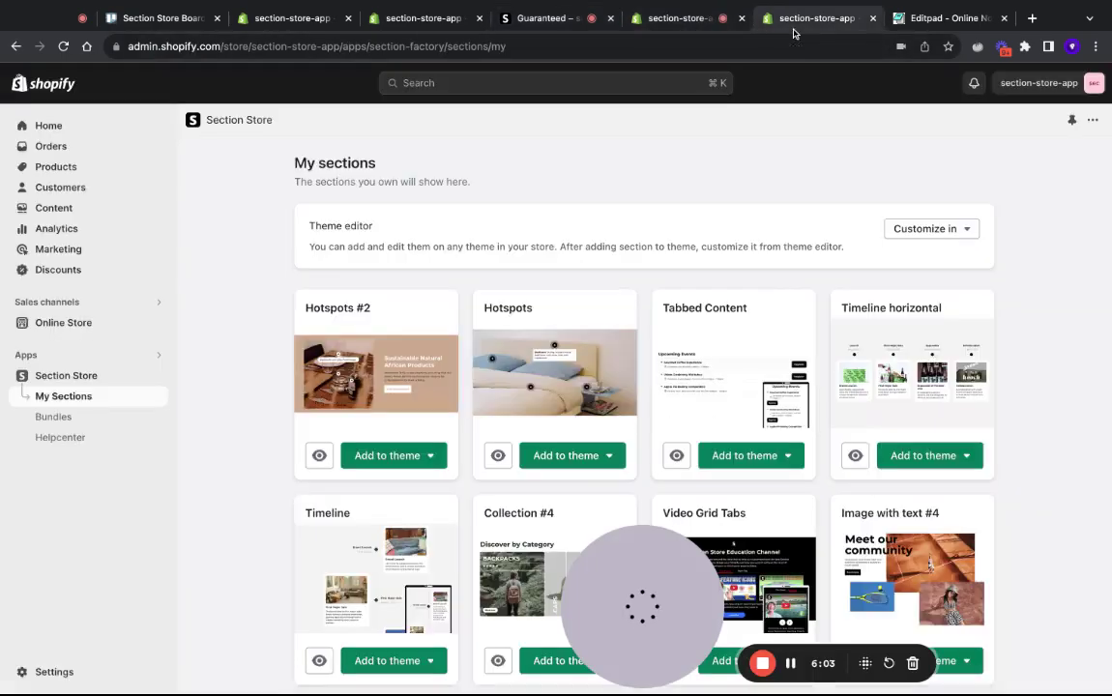
left_click(416, 18)
left_click(63, 167)
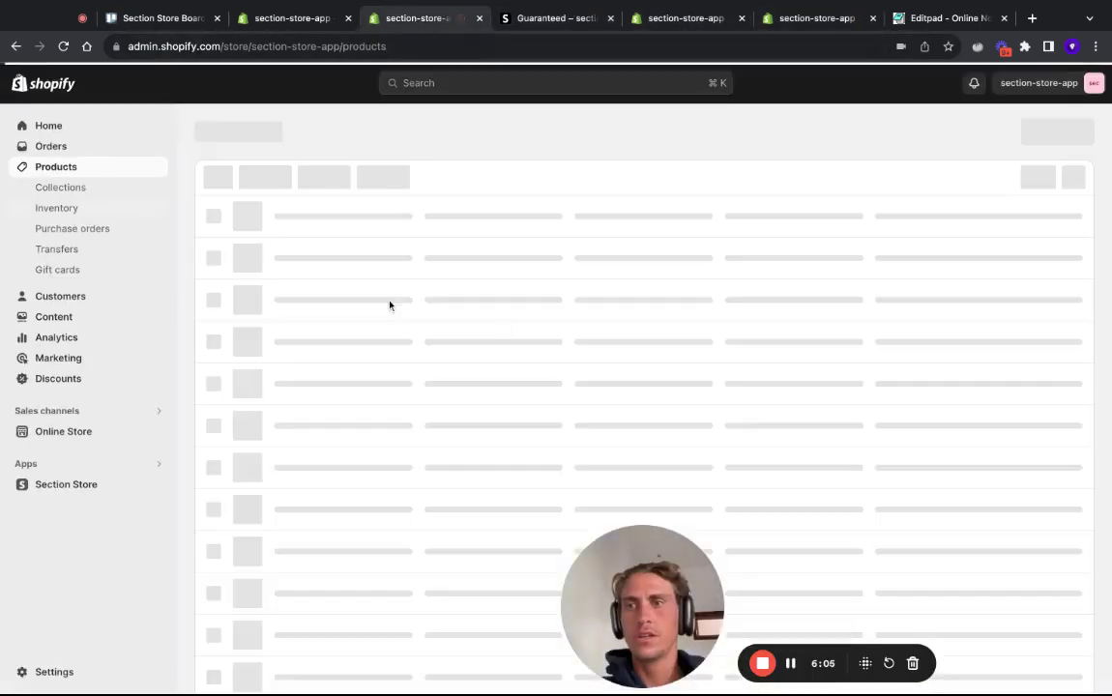
scroll(391, 374, "down", 2)
scroll(390, 372, "down", 1)
scroll(425, 348, "down", 1)
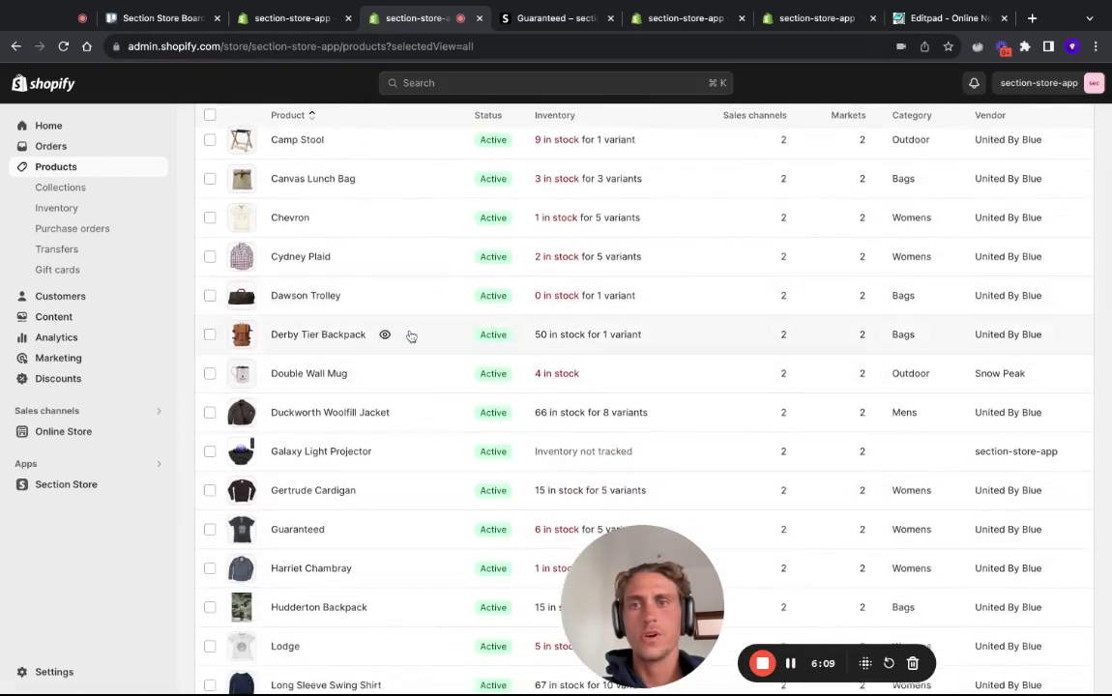
left_click(812, 18)
left_click(716, 22)
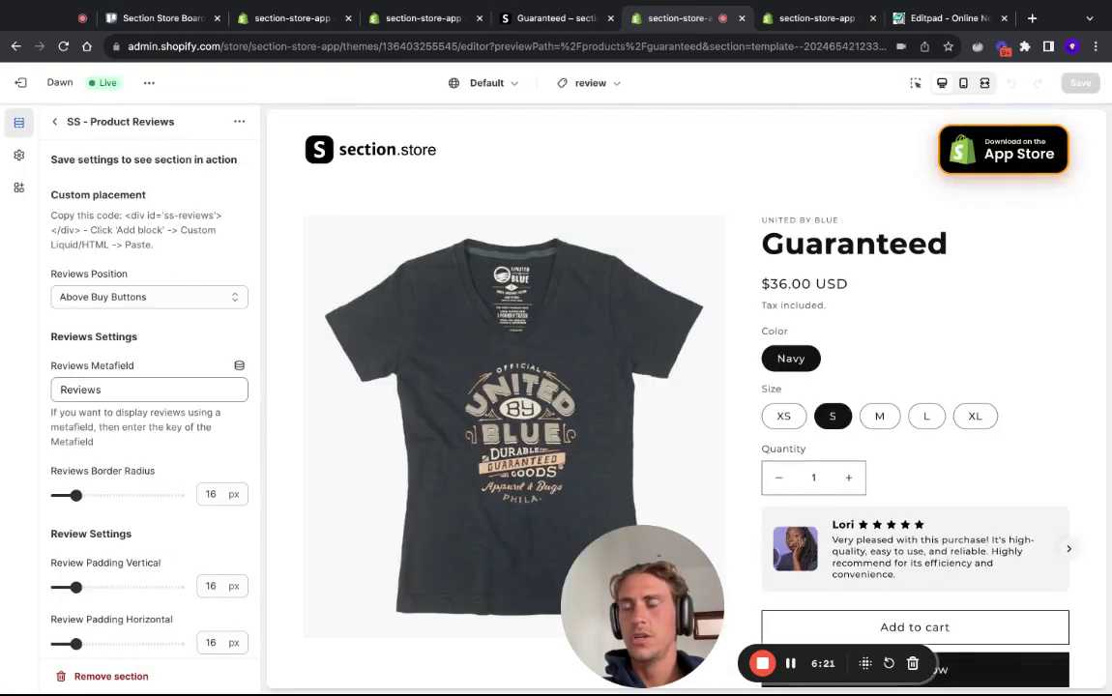
Move the preview's reviews carousel forward to Jilian's five-star review.
scroll(815, 284, "down", 3)
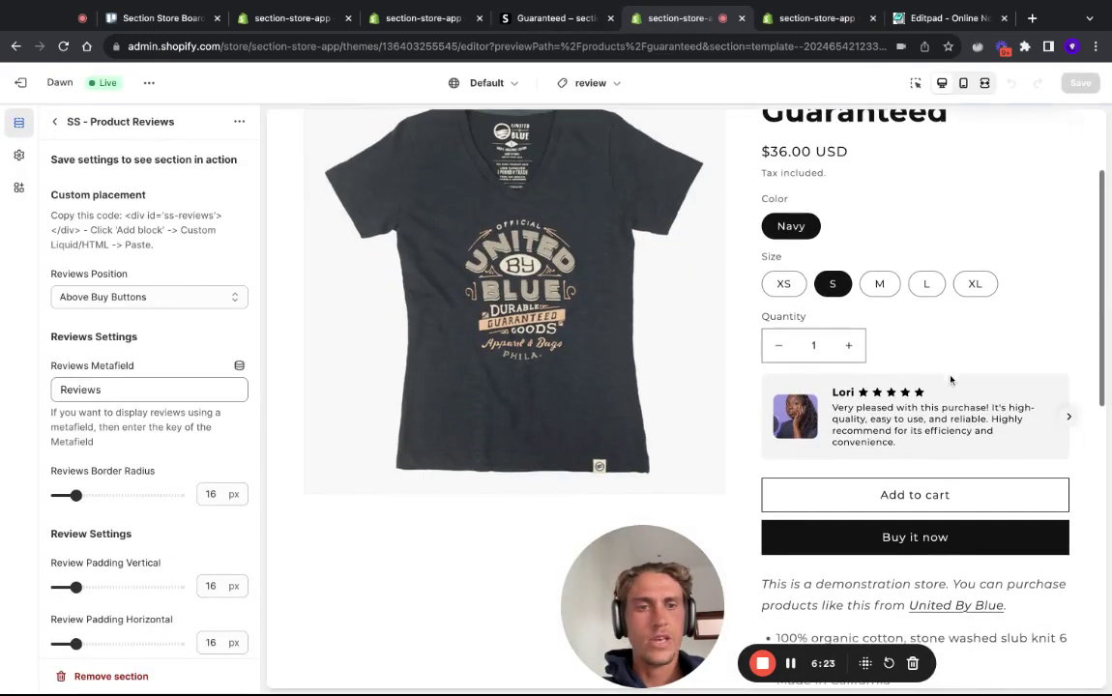
left_click(1068, 420)
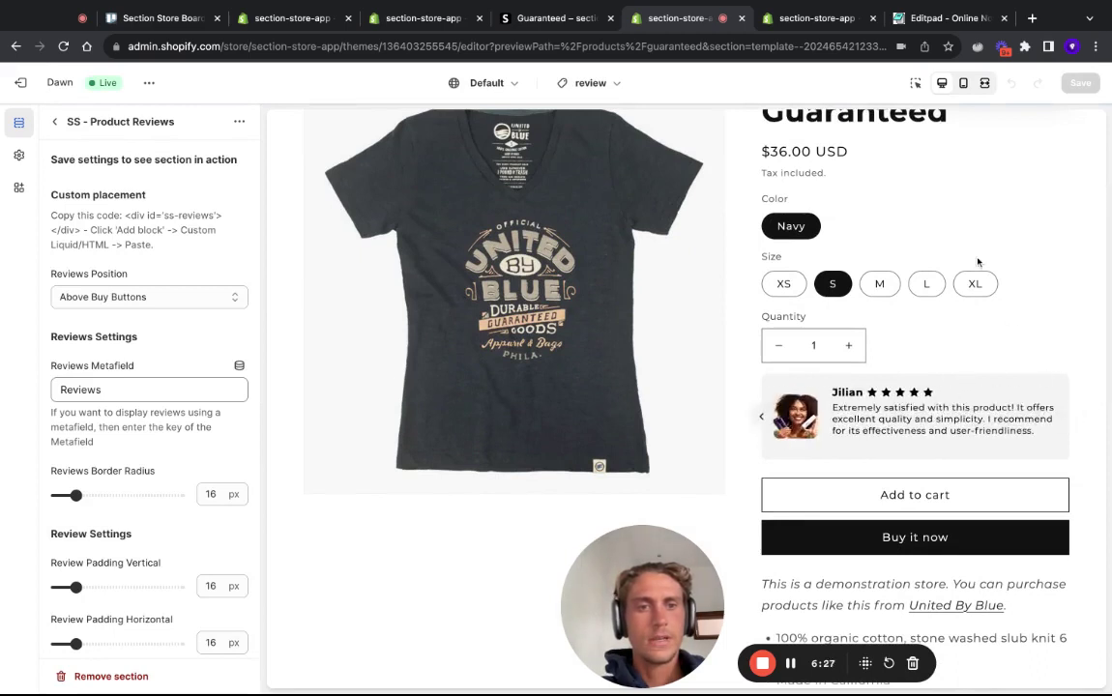